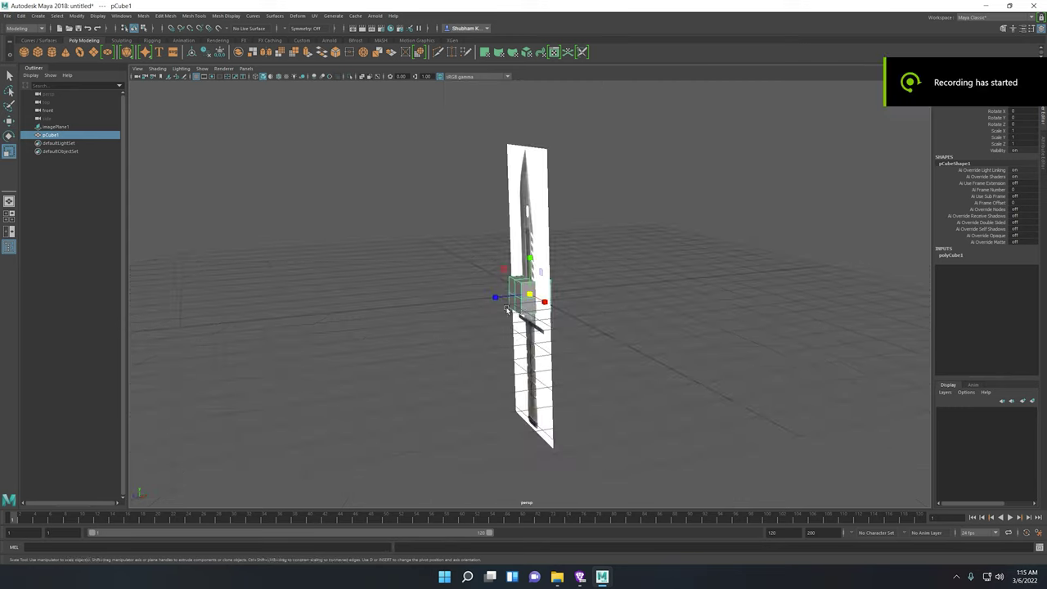
# In vertex mode, move the blade's tip vertices to match the knife reference's pointed outline.
pyautogui.scroll(-2, 571, 297)
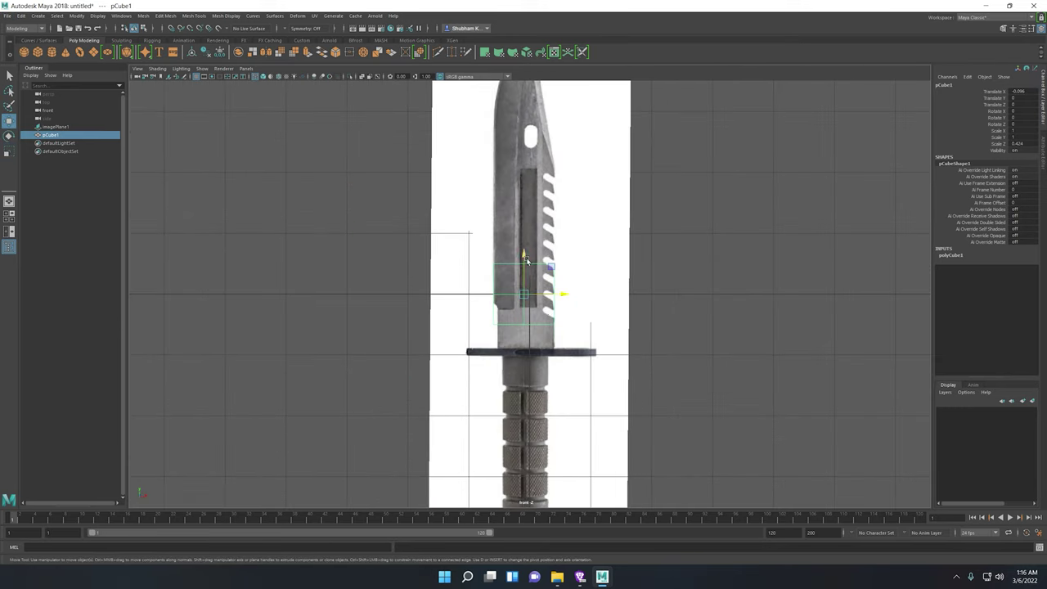
pyautogui.scroll(-2, 546, 169)
pyautogui.press('F9')
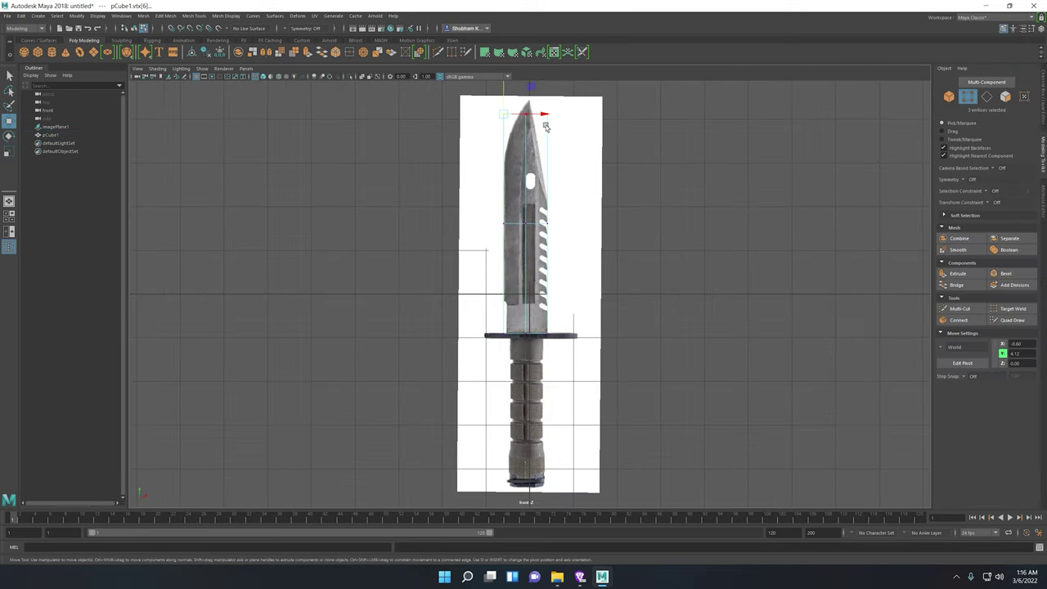
pyautogui.moveTo(499, 119); pyautogui.dragTo(533, 132)
pyautogui.scroll(1, 566, 148)
pyautogui.click(557, 127)
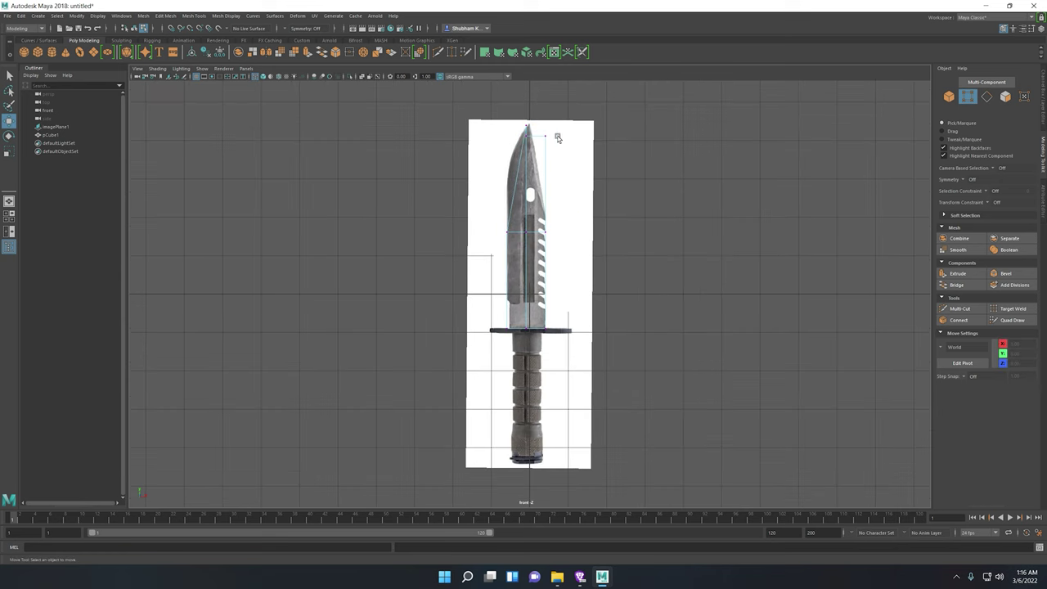
pyautogui.scroll(-1, 544, 172)
pyautogui.moveTo(507, 127); pyautogui.dragTo(566, 151)
pyautogui.scroll(2, 643, 131)
pyautogui.scroll(-1, 571, 183)
# Insert an edge loop across the blade with Mesh Tools > Insert Edge Loop.
pyautogui.click(194, 16)
pyautogui.click(219, 73)
pyautogui.click(519, 166)
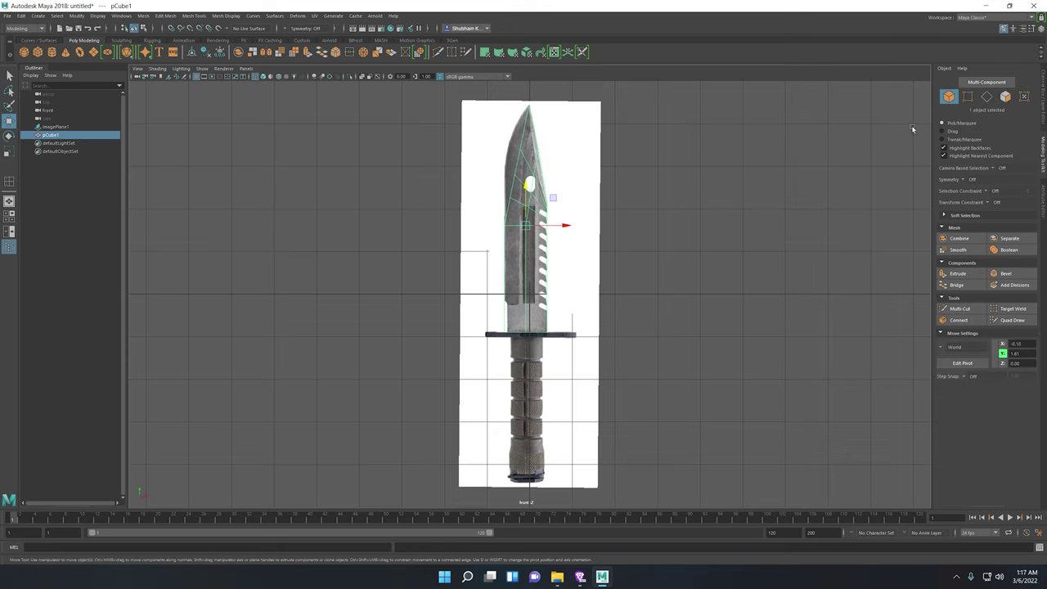
pyautogui.scroll(2, 617, 311)
pyautogui.scroll(1, 589, 344)
# Adjust the vertices beside the blade hole and add another edge loop across the blade.
pyautogui.moveTo(511, 356); pyautogui.dragTo(574, 376)
pyautogui.scroll(-4, 561, 414)
pyautogui.scroll(4, 564, 384)
pyautogui.click(560, 375)
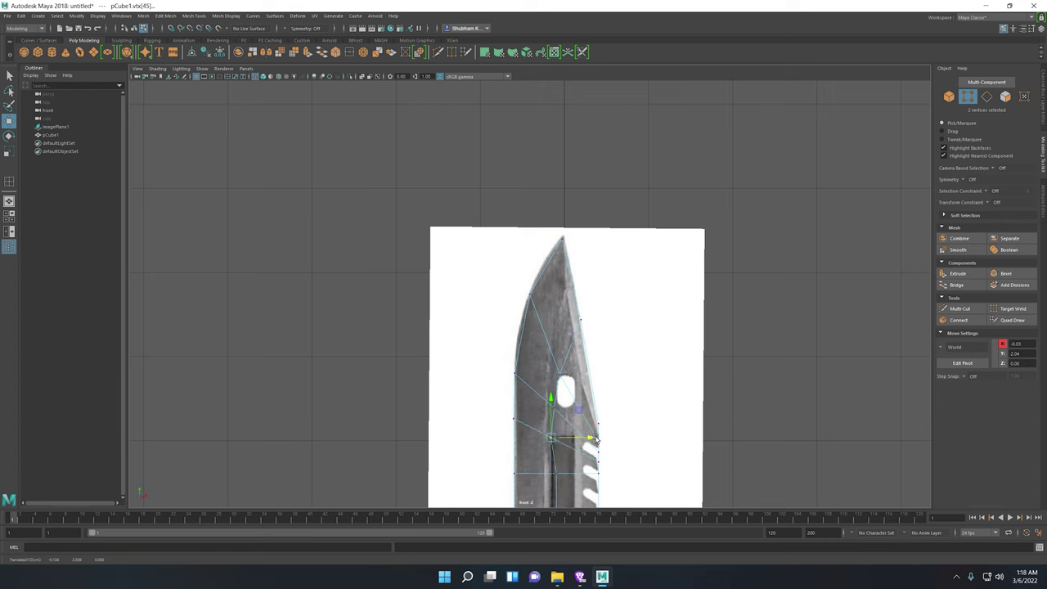
pyautogui.scroll(-3, 595, 440)
pyautogui.press('F10')
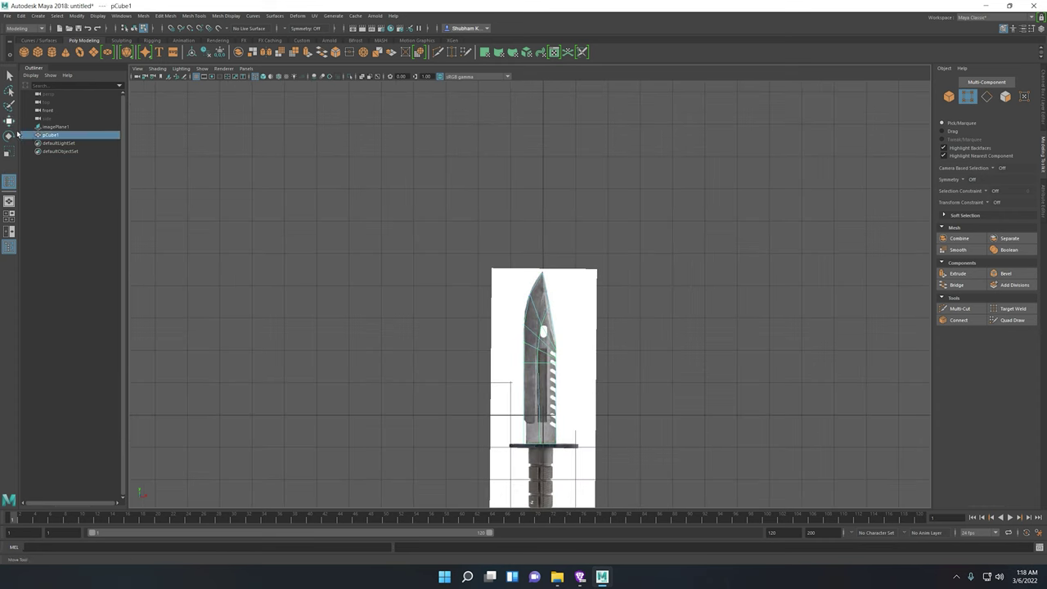
pyautogui.keyDown('shift'); pyautogui.moveTo(586, 447); pyautogui.dragTo(446, 321, button='right'); pyautogui.keyUp('shift')
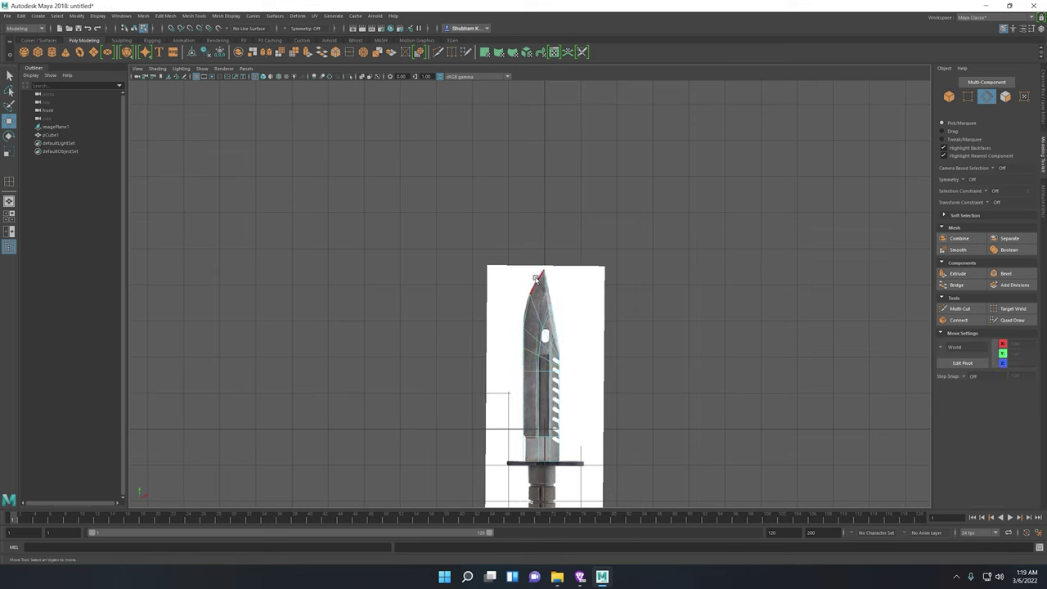
# Frame the selected blade edges in perspective view and orbit to look along the blade.
pyautogui.press('space')
pyautogui.press('space')
pyautogui.press('f')
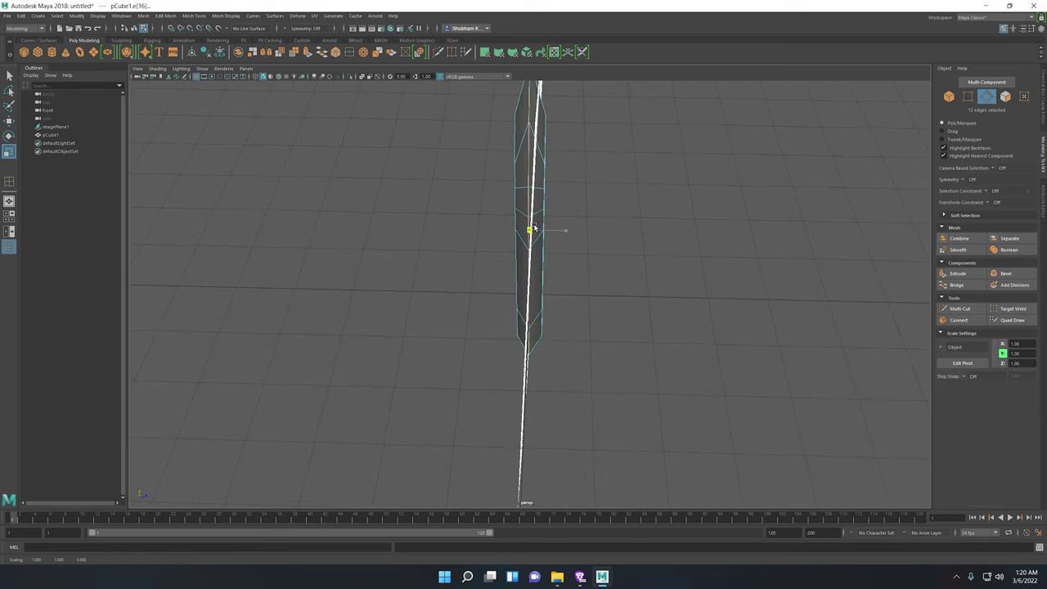
pyautogui.moveTo(569, 234)
pyautogui.keyDown('alt'); pyautogui.mouseDown()
pyautogui.moveTo(659, 346)
pyautogui.moveTo(732, 337)
pyautogui.moveTo(687, 351)
pyautogui.moveTo(591, 285)
pyautogui.moveTo(761, 227)
pyautogui.moveTo(528, 204)
pyautogui.mouseUp(); pyautogui.keyUp('alt')
pyautogui.press('r')
pyautogui.moveTo(565, 261)
pyautogui.keyDown('alt'); pyautogui.mouseDown()
pyautogui.moveTo(660, 344)
pyautogui.moveTo(596, 292)
pyautogui.moveTo(493, 256)
pyautogui.moveTo(628, 302)
pyautogui.mouseUp(); pyautogui.keyUp('alt')
pyautogui.hotkey('ctrl', 'z')
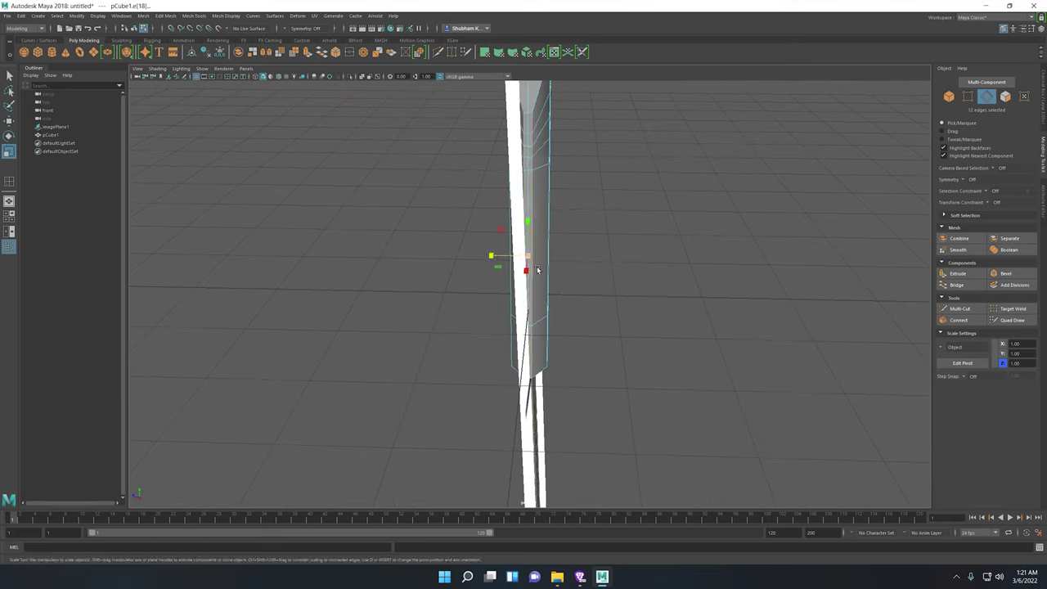
pyautogui.moveTo(691, 320)
pyautogui.keyDown('alt'); pyautogui.mouseDown()
pyautogui.moveTo(732, 364)
pyautogui.moveTo(643, 221)
pyautogui.moveTo(579, 256)
pyautogui.mouseUp(); pyautogui.keyUp('alt')
# Scale the blade's edge loops inward to taper it toward a thin cutting edge.
pyautogui.click(530, 137)
pyautogui.press('f')
pyautogui.moveTo(493, 243)
pyautogui.keyDown('alt'); pyautogui.mouseDown()
pyautogui.moveTo(666, 385)
pyautogui.moveTo(635, 390)
pyautogui.moveTo(552, 440)
pyautogui.moveTo(616, 393)
pyautogui.mouseUp(); pyautogui.keyUp('alt')
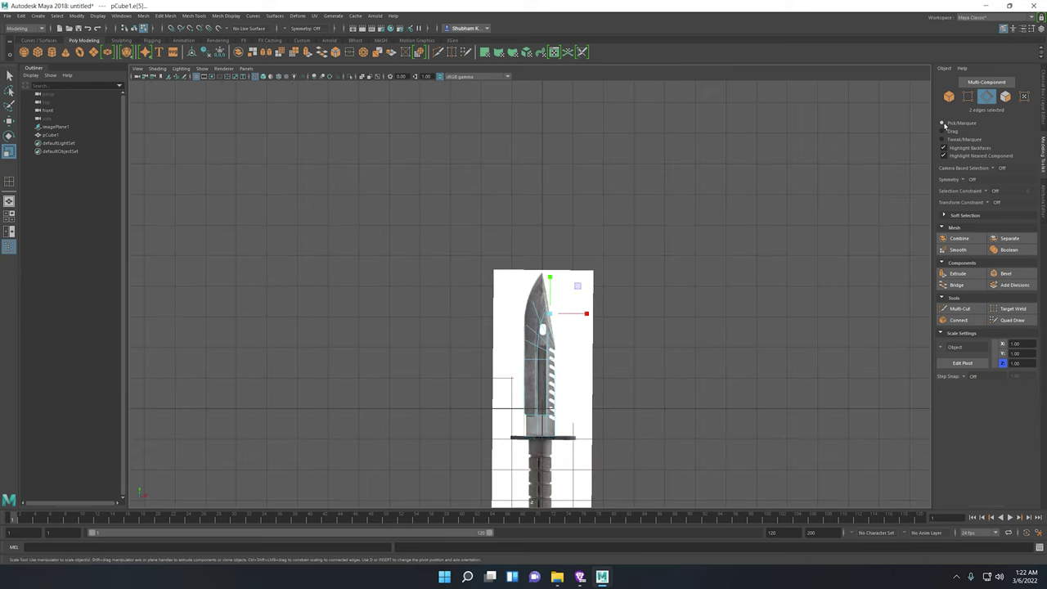
pyautogui.scroll(3, 677, 350)
pyautogui.scroll(2, 622, 327)
pyautogui.click(538, 298)
pyautogui.press('w')
pyautogui.click(1005, 96)
pyautogui.press('space')
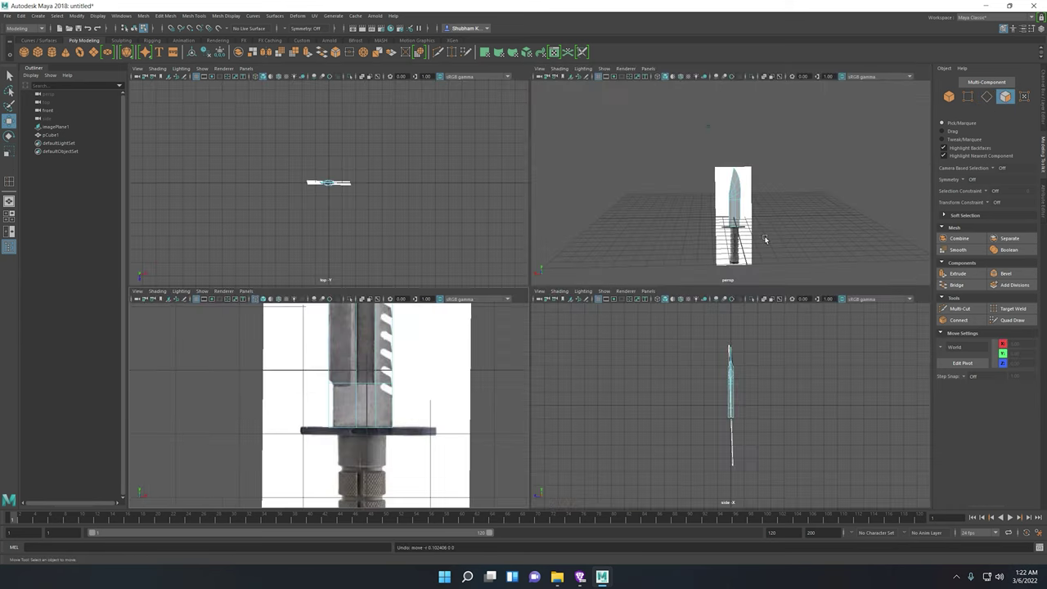
# Reshape the blade faces just above the guard.
pyautogui.press('space')
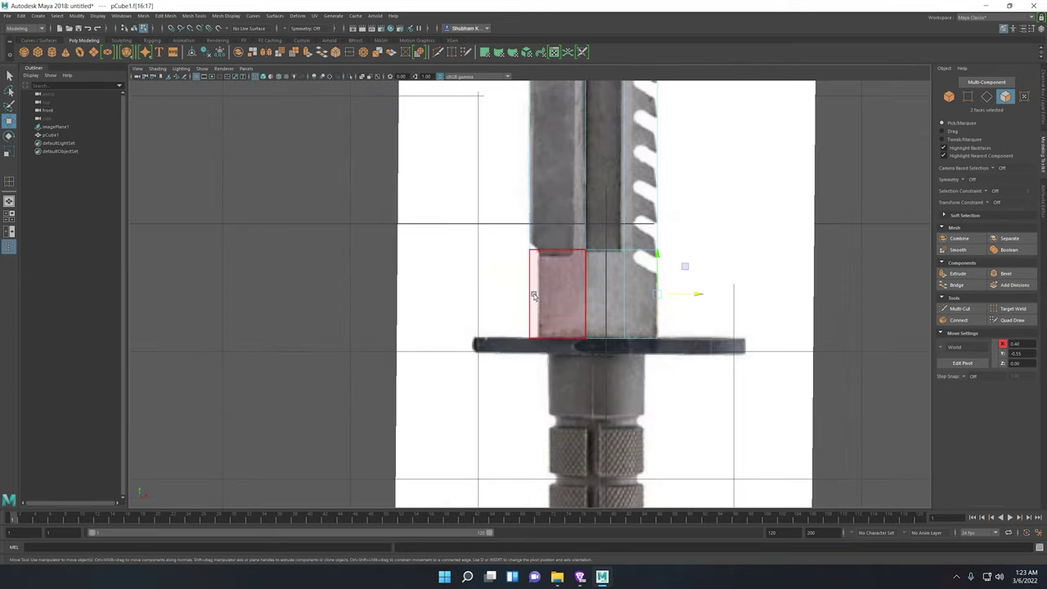
pyautogui.press('space')
pyautogui.press('space')
pyautogui.scroll(5, 479, 304)
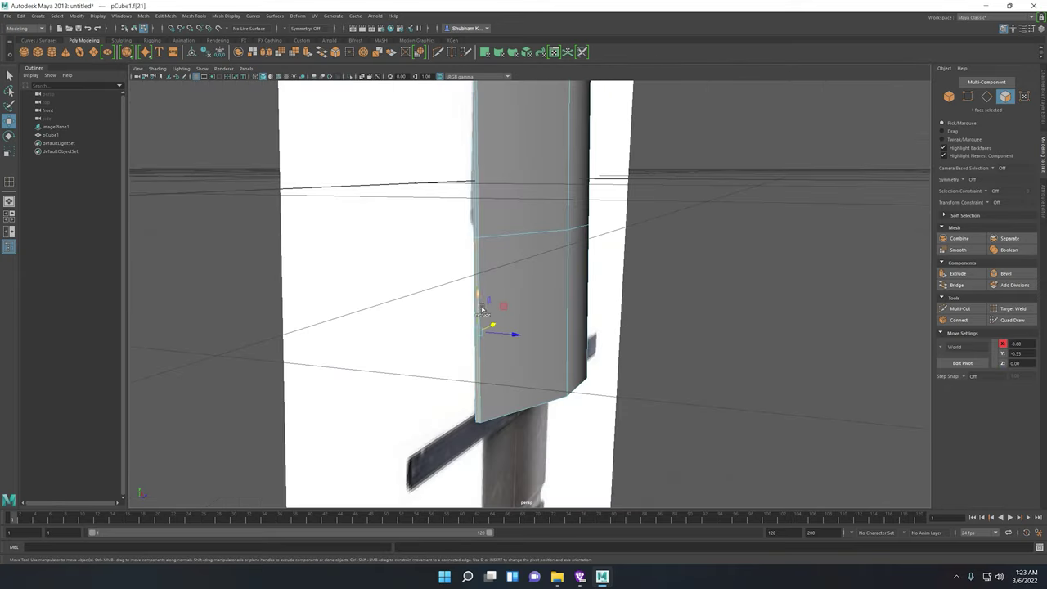
pyautogui.click(482, 311)
pyautogui.press('space')
pyautogui.press('space')
pyautogui.scroll(3, 522, 330)
pyautogui.scroll(-1, 589, 300)
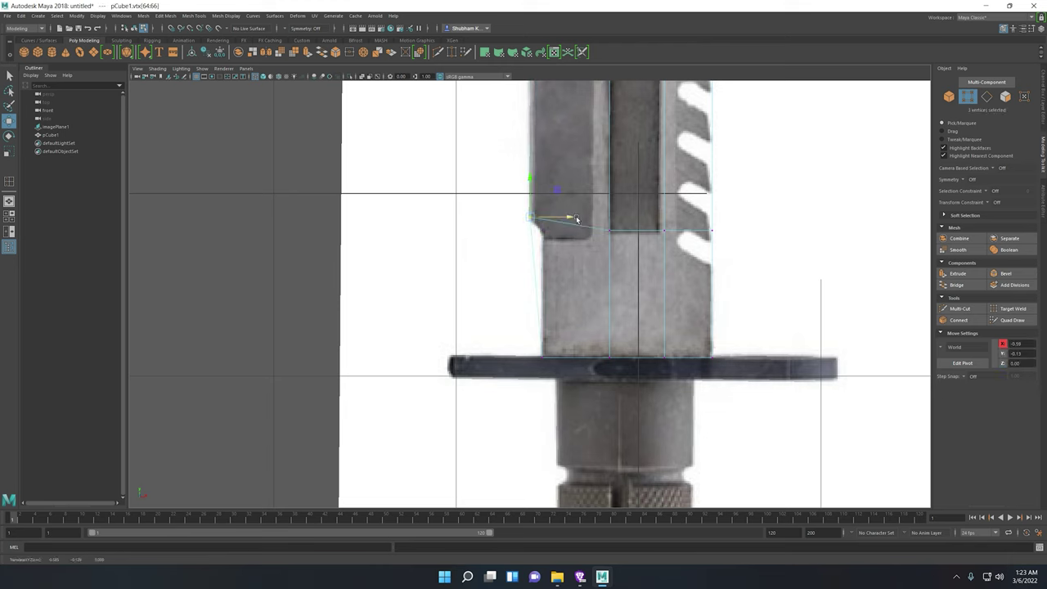
pyautogui.scroll(-5, 659, 221)
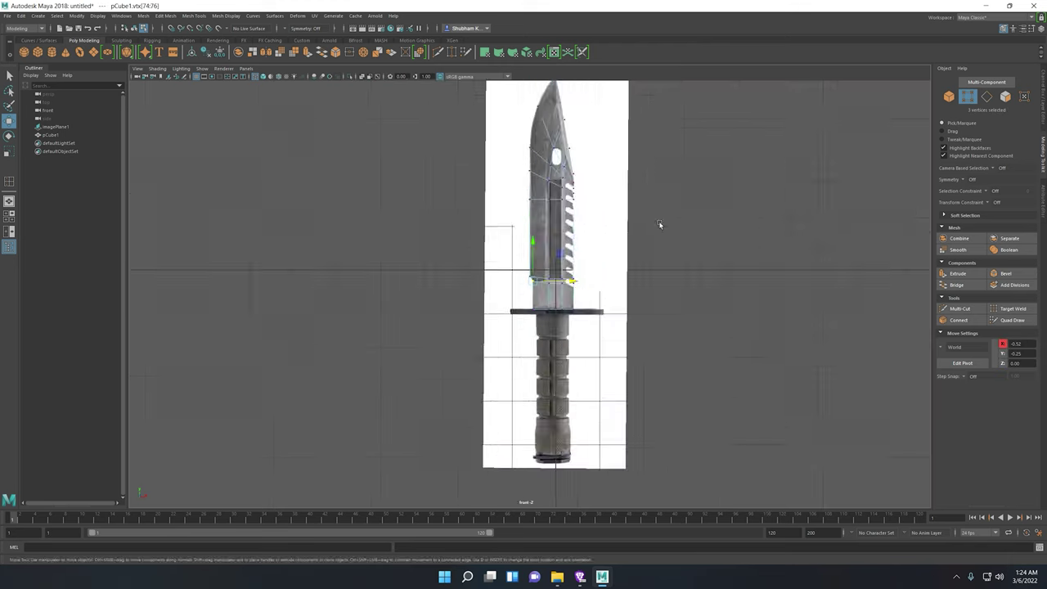
pyautogui.scroll(5, 659, 220)
pyautogui.click(987, 96)
pyautogui.press('space')
pyautogui.press('space')
# Delete the imagePlane1 reference image and select the blade object.
pyautogui.click(949, 95)
pyautogui.press('Delete')
pyautogui.scroll(3, 553, 210)
pyautogui.click(554, 210)
pyautogui.keyDown('alt'); pyautogui.moveTo(574, 452); pyautogui.dragTo(608, 339); pyautogui.keyUp('alt')
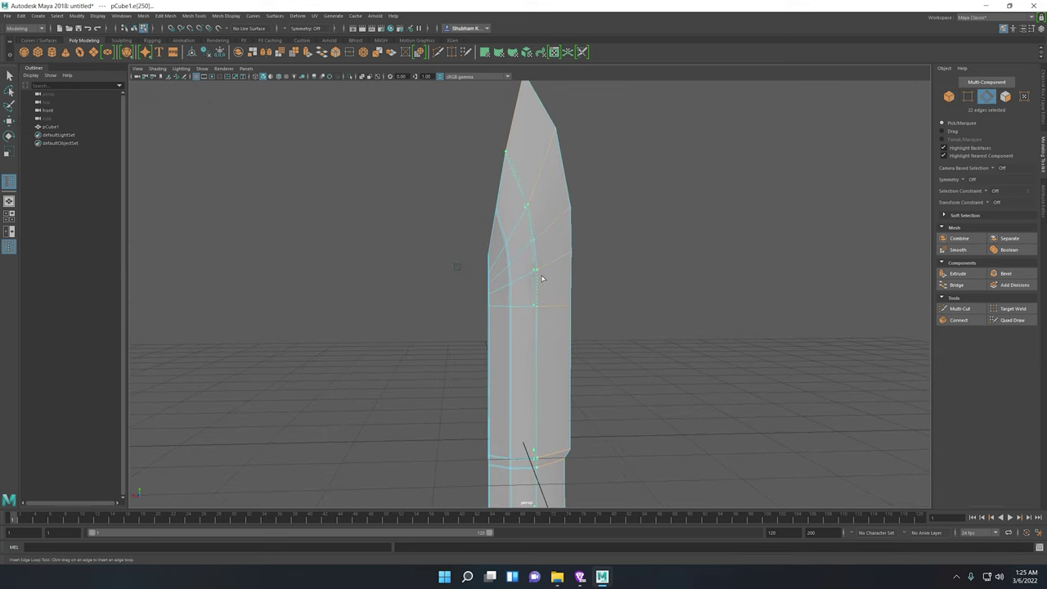
# Export the blade mesh as Knife with File > Export All.
pyautogui.click(949, 96)
pyautogui.click(6, 15)
pyautogui.click(32, 121)
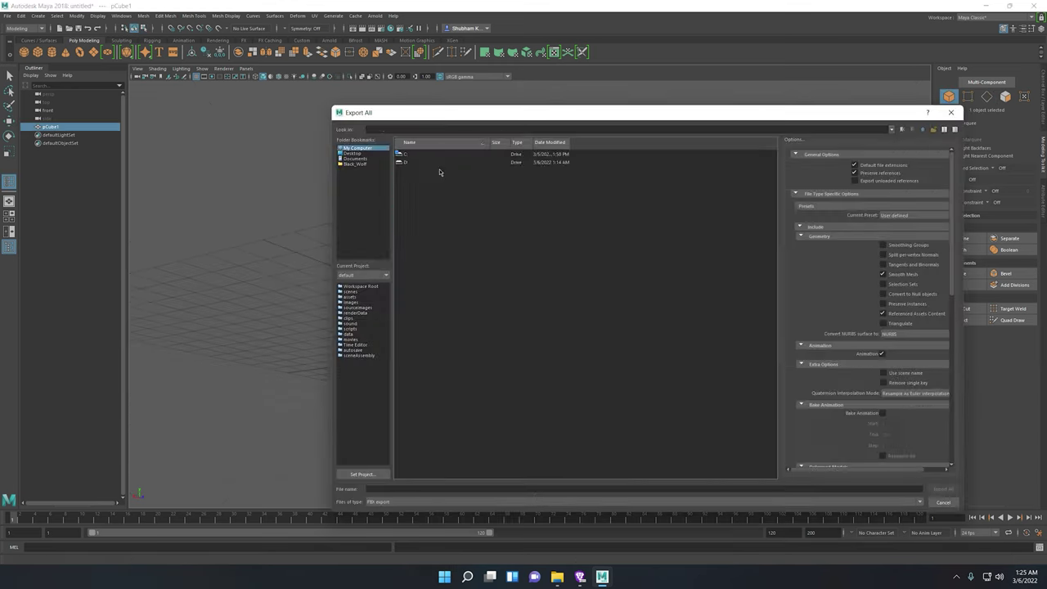
pyautogui.write('Knif')
pyautogui.press('Return')
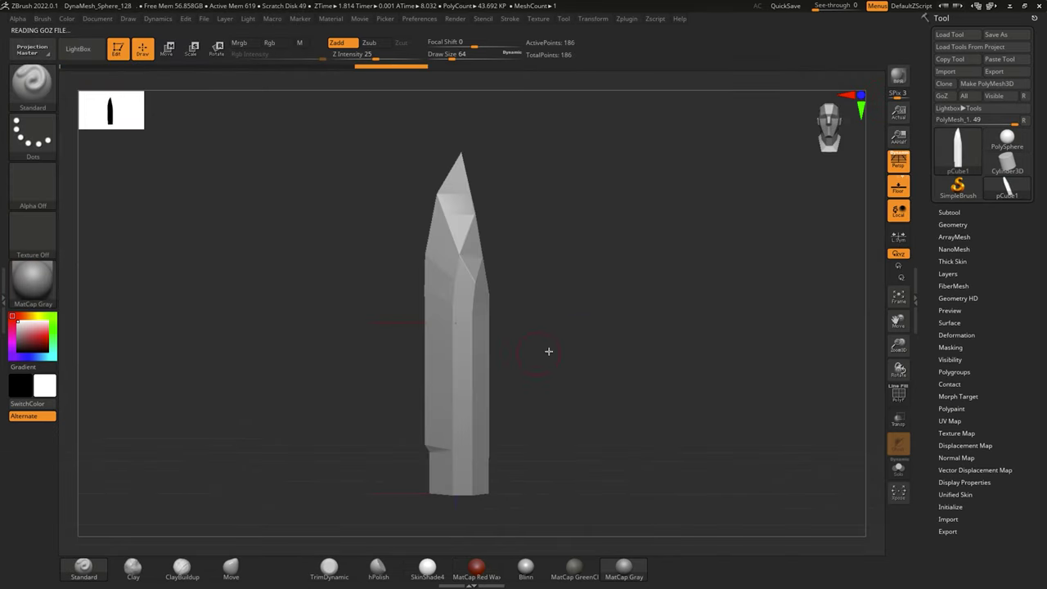
# Divide the imported Knife mesh under Geometry and display its polygon wireframe.
pyautogui.click(952, 224)
pyautogui.click(945, 226)
pyautogui.moveTo(772, 286); pyautogui.dragTo(711, 278)
pyautogui.click(166, 49)
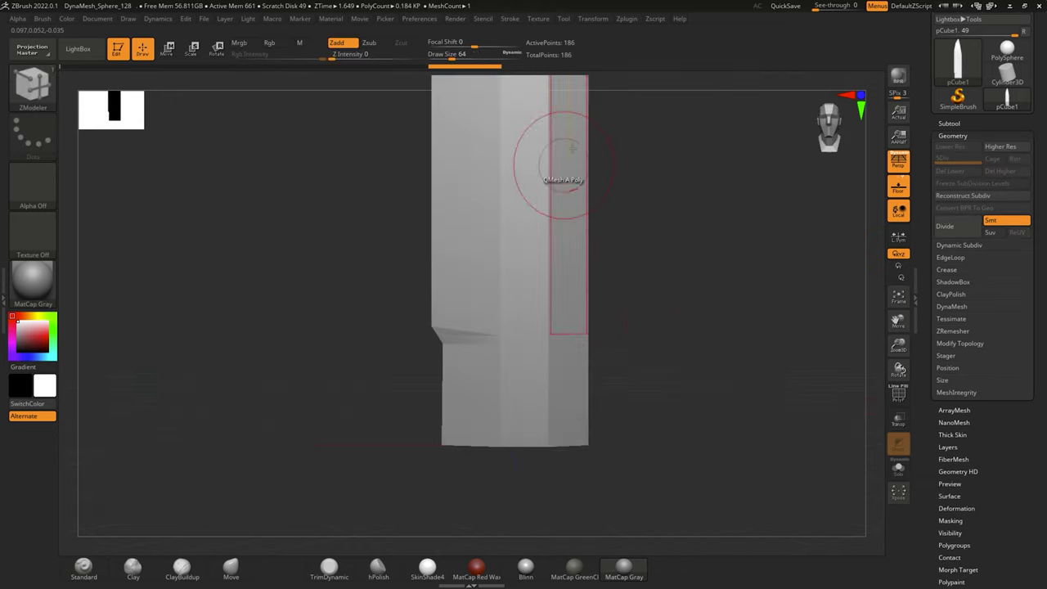
pyautogui.hotkey('shift', 'f')
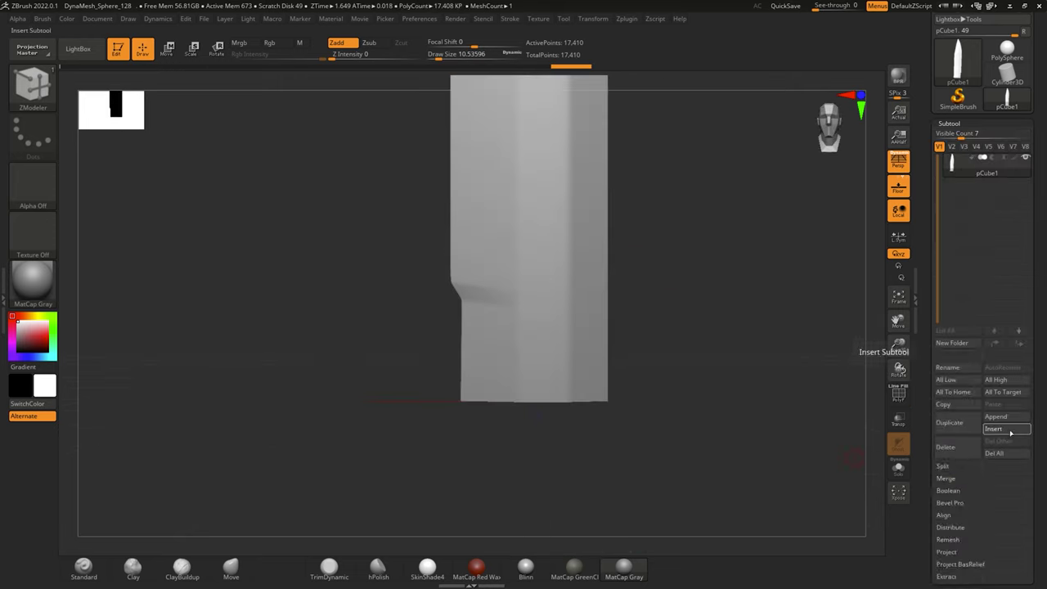
# Insert a Cylinder3D subtool and shape it into a flat guard with ZModeler.
pyautogui.click(1011, 432)
pyautogui.press('w')
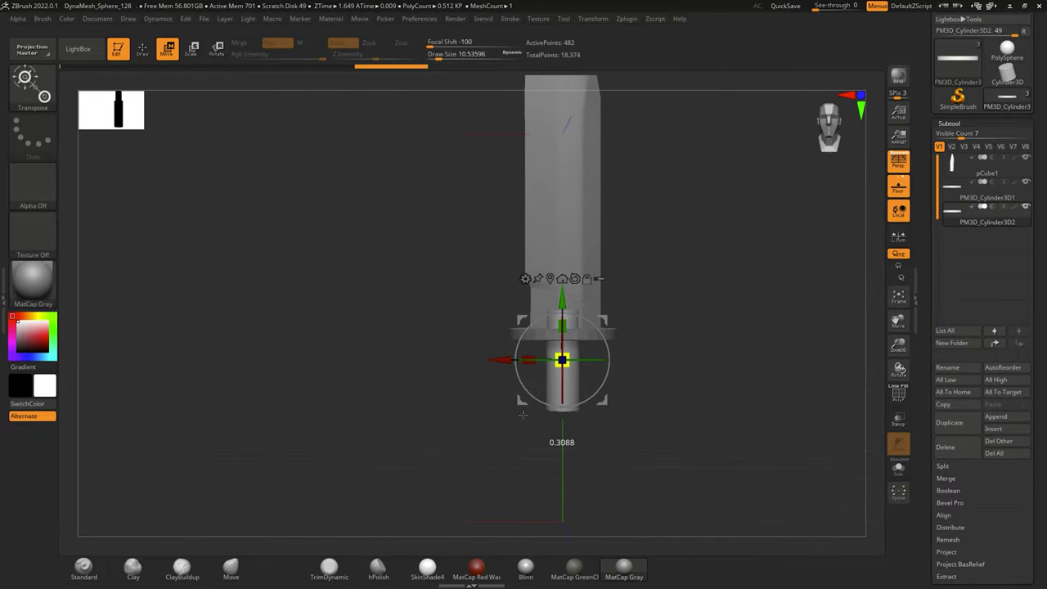
pyautogui.press('b')
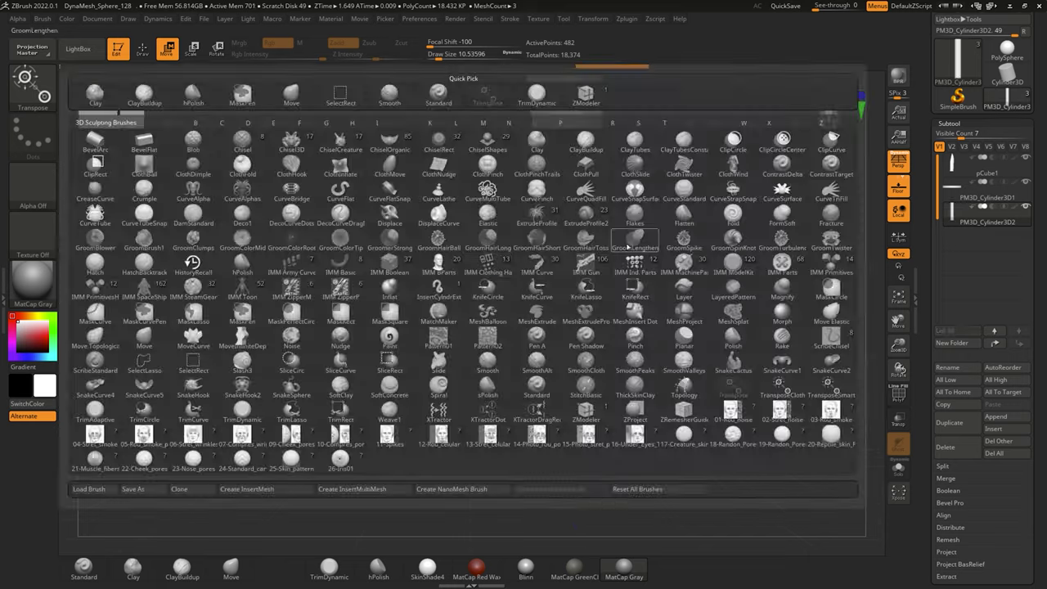
pyautogui.press('z')
pyautogui.press('m')
pyautogui.keyDown('ctrl'); pyautogui.moveTo(616, 304); pyautogui.dragTo(558, 384, button='right'); pyautogui.keyUp('ctrl')
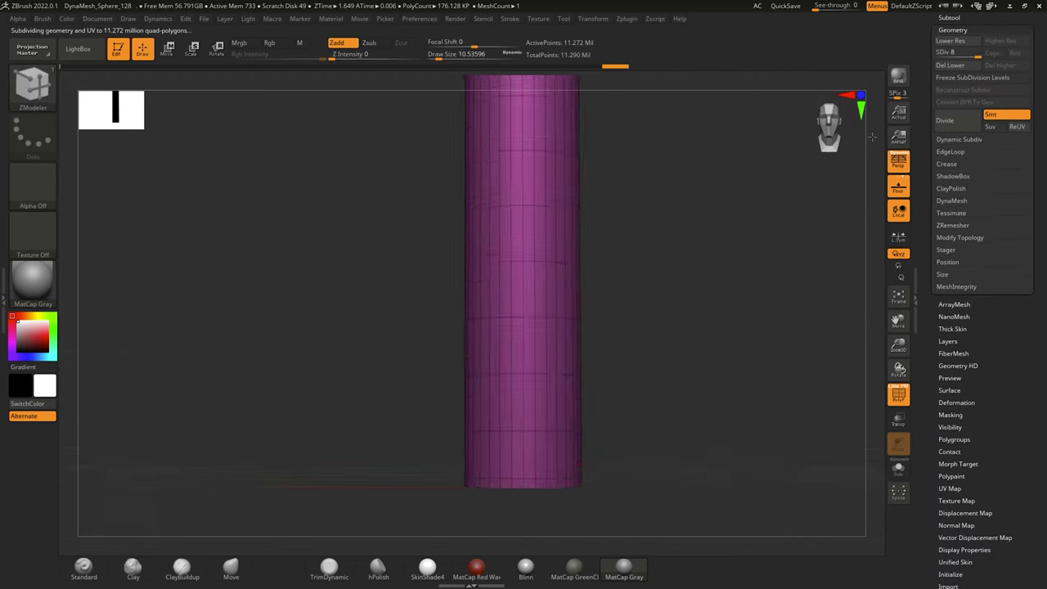
pyautogui.hotkey('ctrl', 'z')
# Delete the old PM3D_Cylinder3D2 handle subtool.
pyautogui.hotkey('shift', 'f')
pyautogui.moveTo(715, 358)
pyautogui.mouseDown()
pyautogui.moveTo(807, 303)
pyautogui.moveTo(772, 410)
pyautogui.mouseUp()
pyautogui.moveTo(772, 410)
pyautogui.keyDown('ctrl'); pyautogui.mouseDown(button='right')
pyautogui.moveTo(573, 299)
pyautogui.moveTo(682, 278)
pyautogui.mouseUp(button='right'); pyautogui.keyUp('ctrl')
pyautogui.press('f')
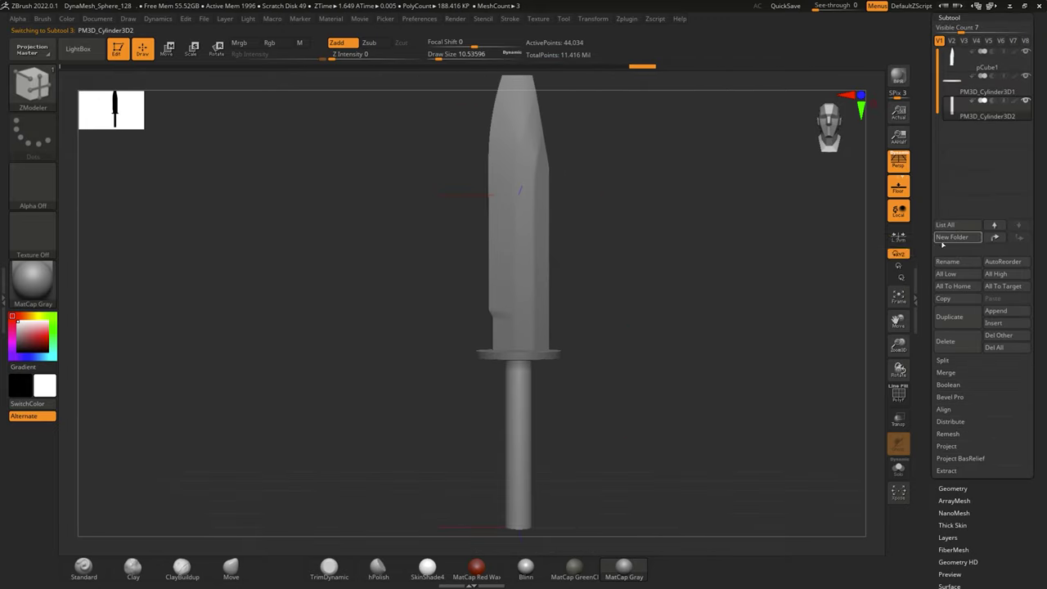
pyautogui.click(945, 341)
pyautogui.press('Return')
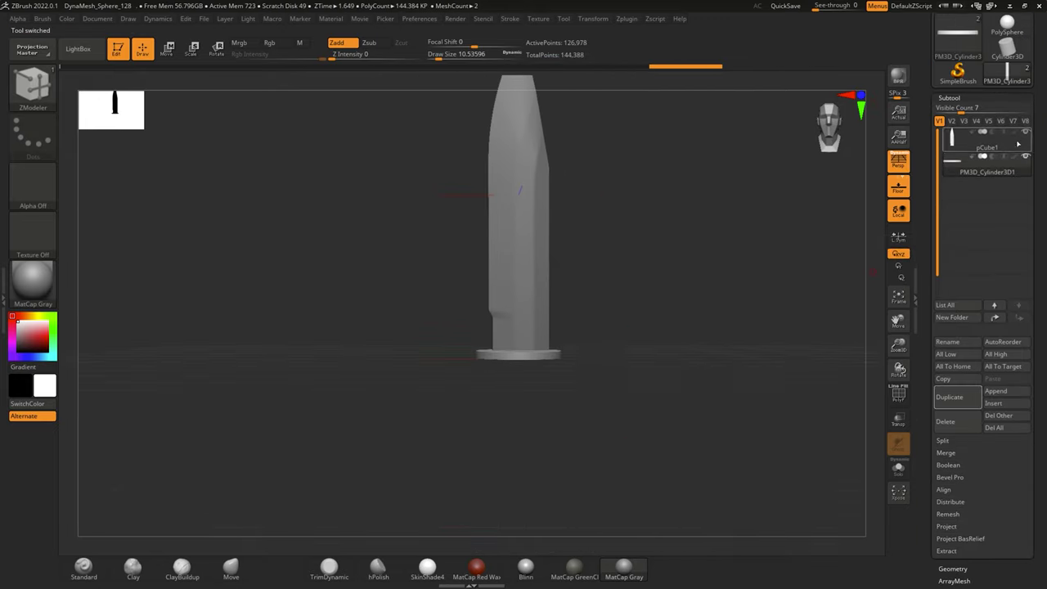
# Insert a cylinder, move it onto the blade, and mirror it with SubTool Master.
pyautogui.click(999, 403)
pyautogui.click(621, 385)
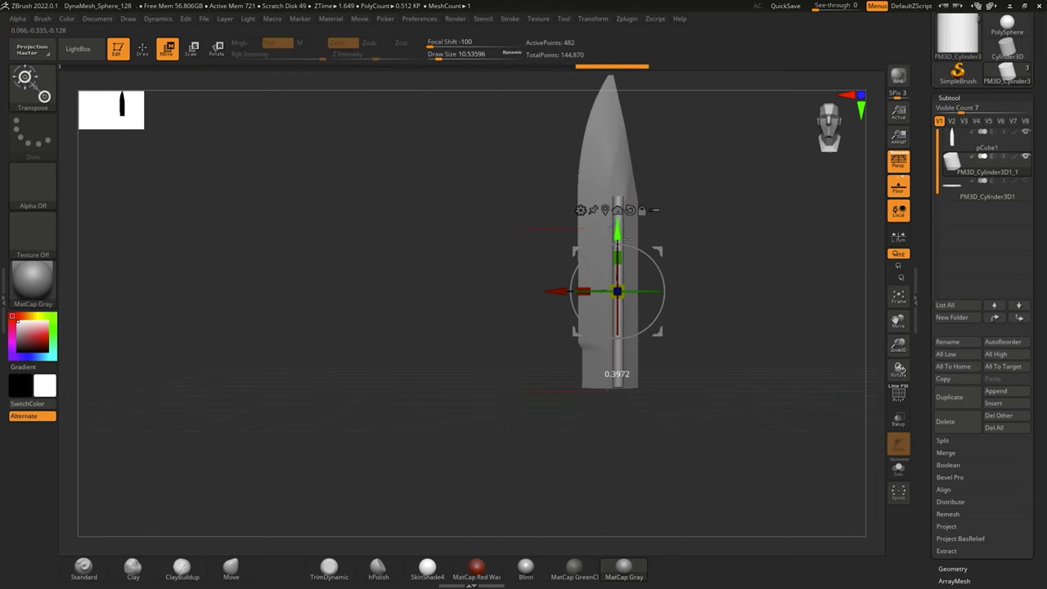
pyautogui.moveTo(569, 301); pyautogui.dragTo(488, 394)
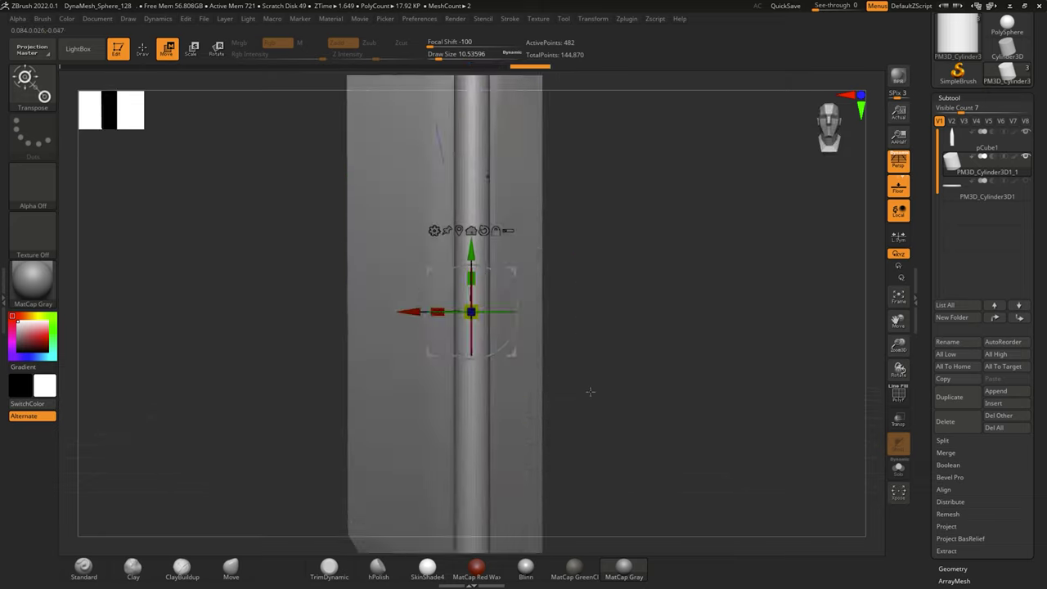
pyautogui.click(627, 18)
pyautogui.click(659, 209)
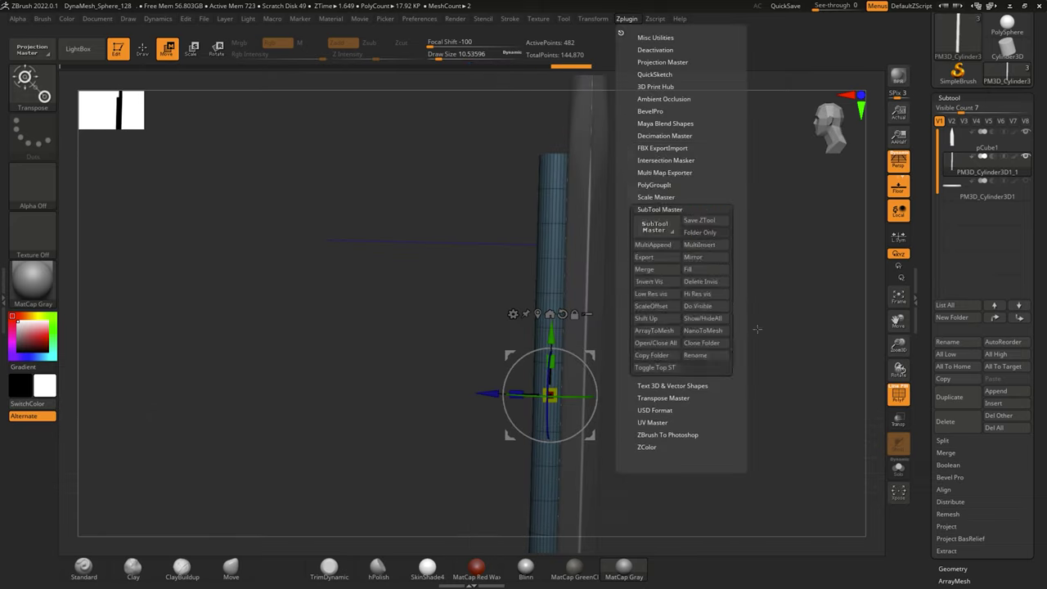
pyautogui.click(704, 245)
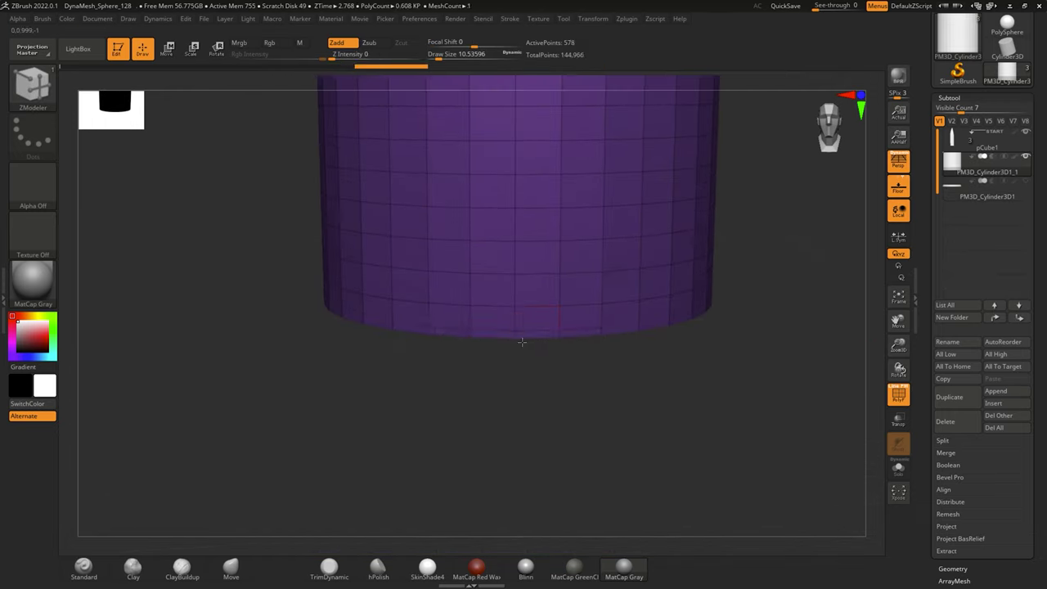
# Shrink the cylinder into a thin column with Transpose.
pyautogui.press('w')
pyautogui.moveTo(444, 245); pyautogui.dragTo(439, 250)
pyautogui.moveTo(599, 250); pyautogui.dragTo(761, 308)
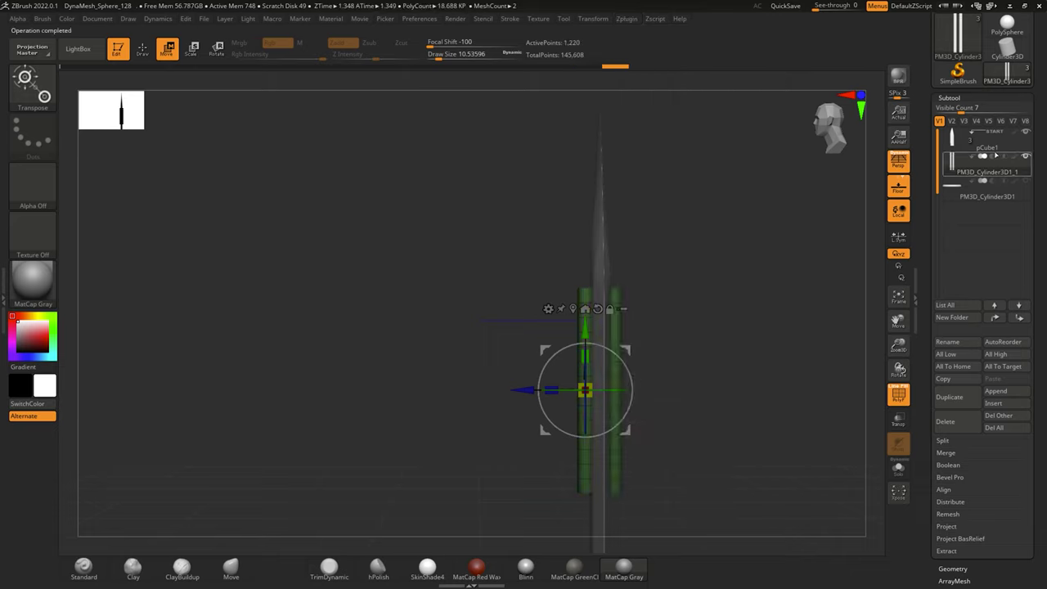
# Check symmetry and subdivide the mesh twice.
pyautogui.click(592, 19)
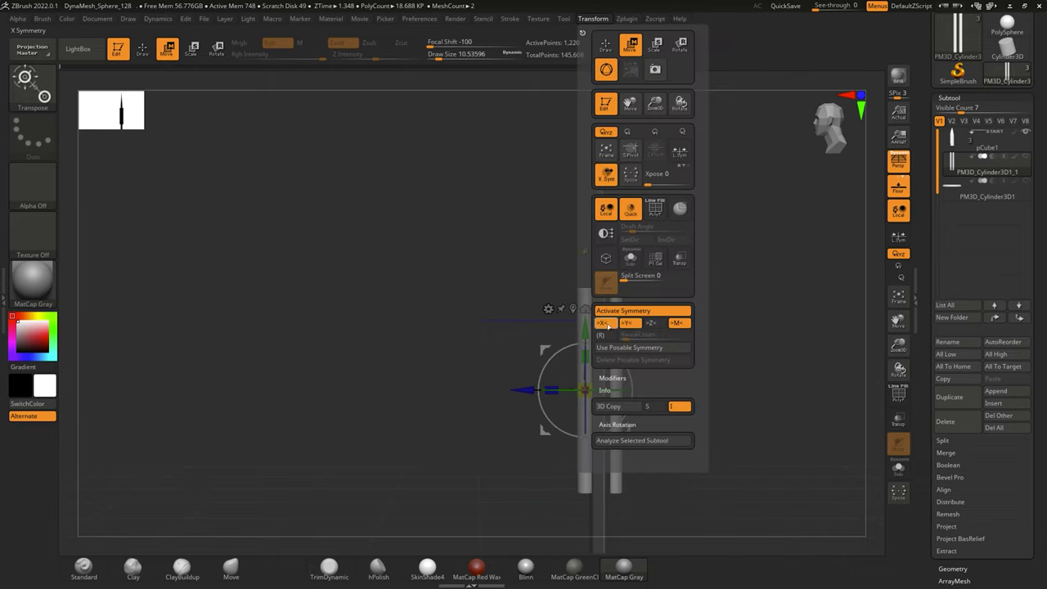
pyautogui.moveTo(555, 395); pyautogui.dragTo(760, 361)
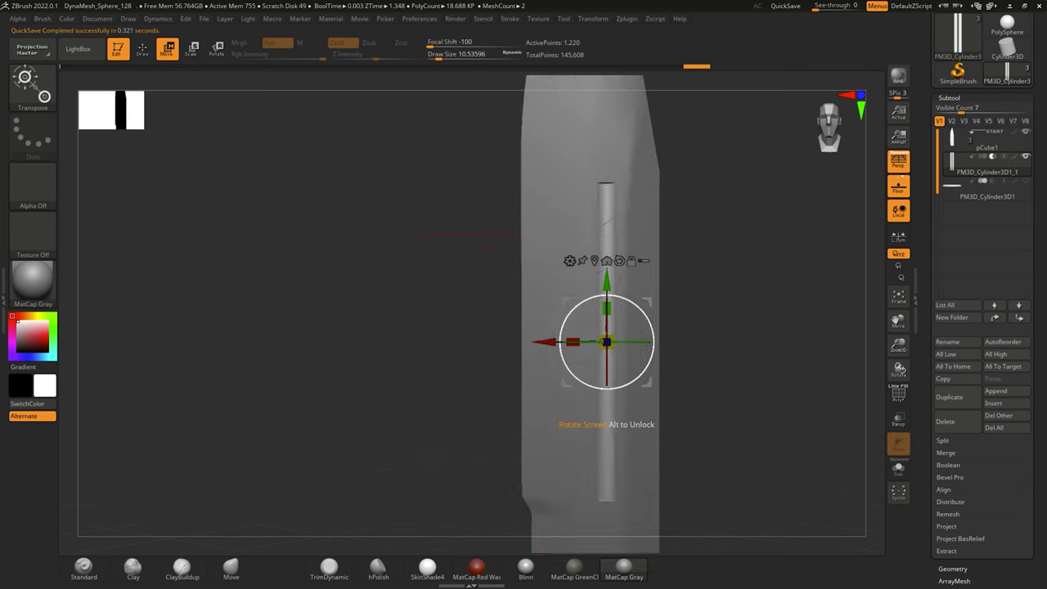
pyautogui.click(952, 568)
pyautogui.click(944, 197)
# Insert a new cylinder subtool and delete the dense extra cylinder.
pyautogui.press('F1')
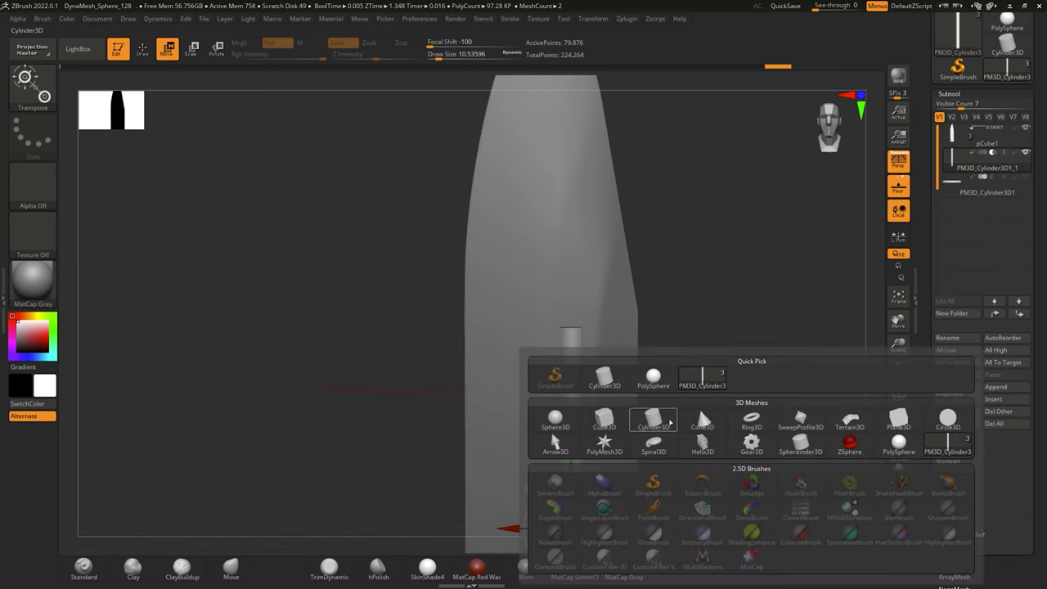
pyautogui.click(697, 406)
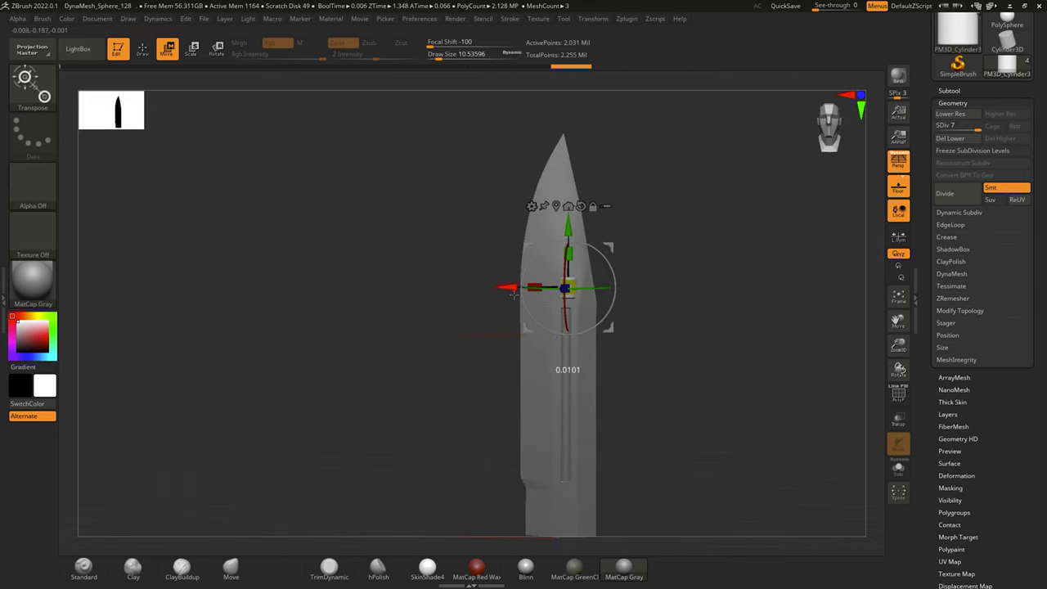
pyautogui.click(949, 90)
pyautogui.click(1003, 396)
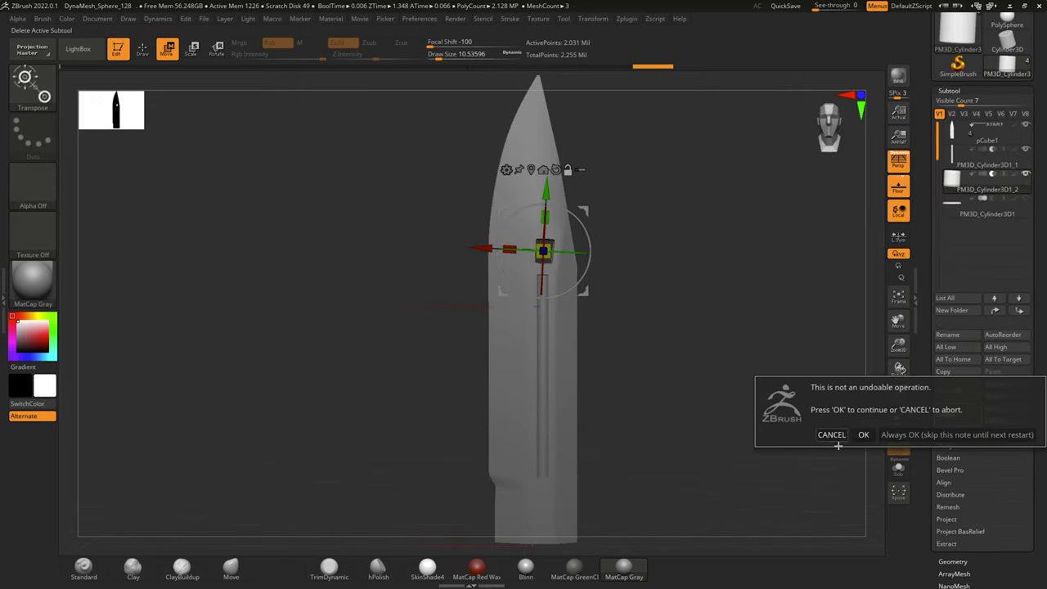
pyautogui.click(831, 434)
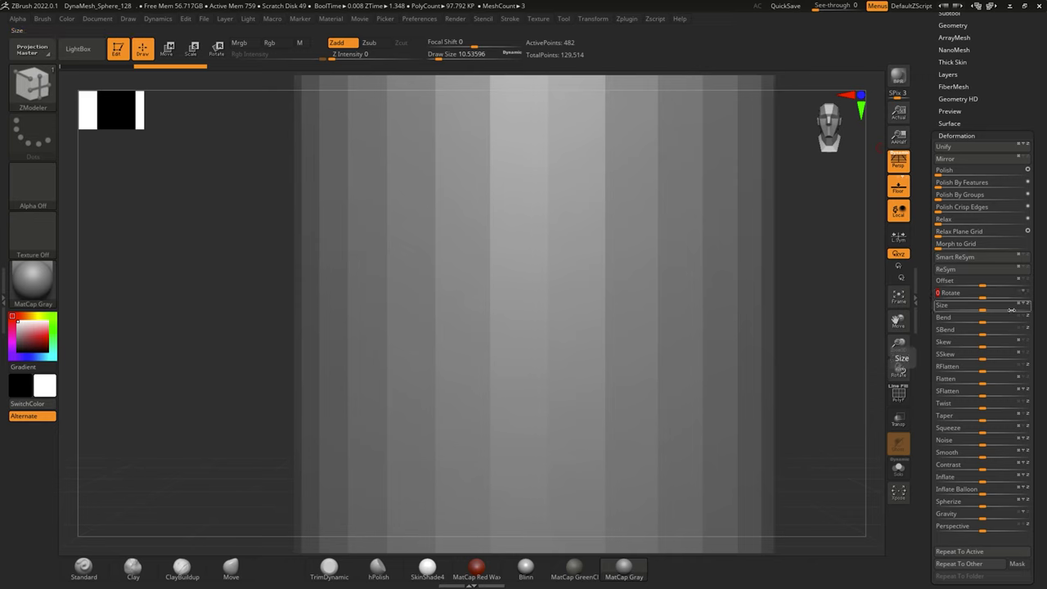
pyautogui.press('w')
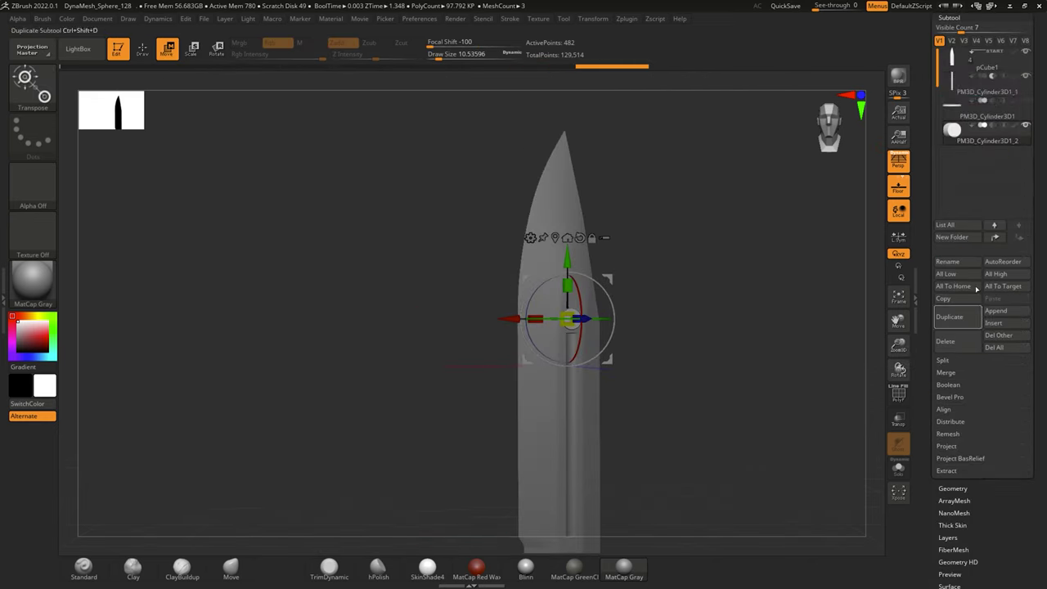
# Duplicate the cylinder cutter to punch the round hole in the blade.
pyautogui.press('q')
pyautogui.press('w')
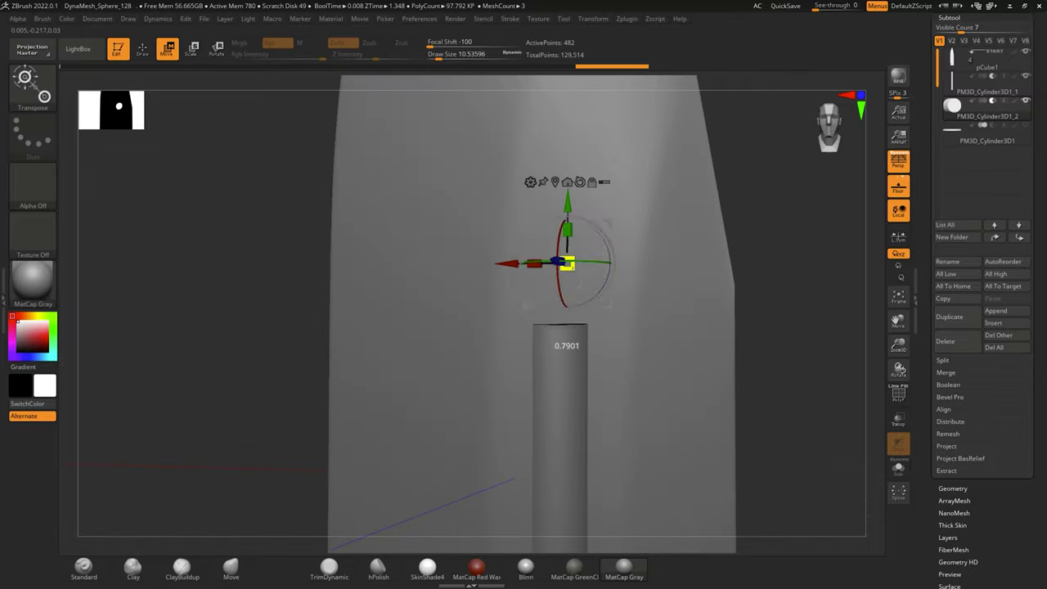
pyautogui.keyDown('ctrl'); pyautogui.moveTo(504, 141); pyautogui.dragTo(669, 197); pyautogui.keyUp('ctrl')
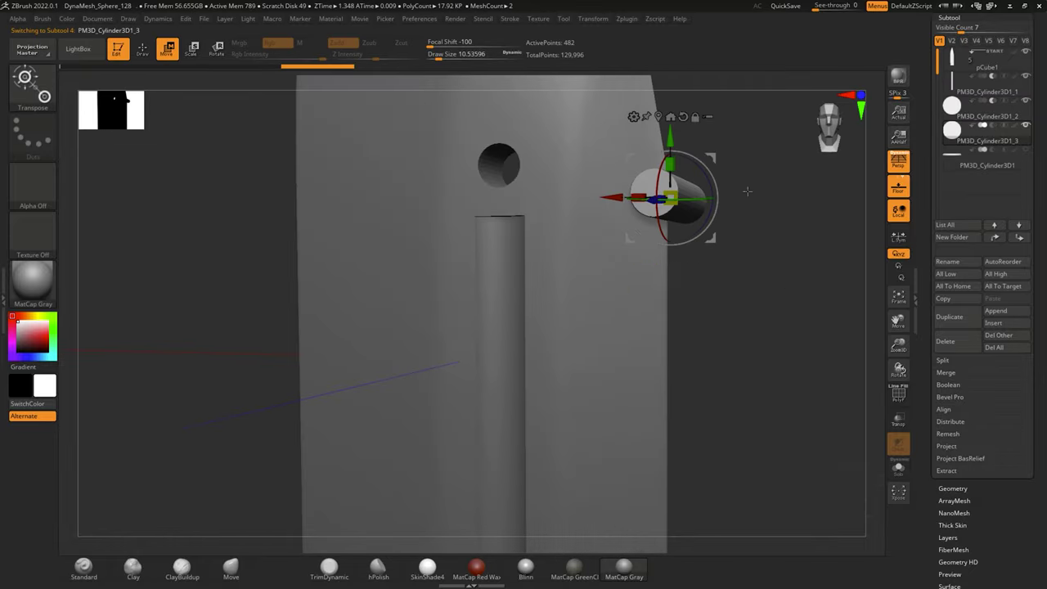
pyautogui.moveTo(752, 202)
pyautogui.mouseDown()
pyautogui.moveTo(768, 270)
pyautogui.moveTo(572, 245)
pyautogui.mouseUp()
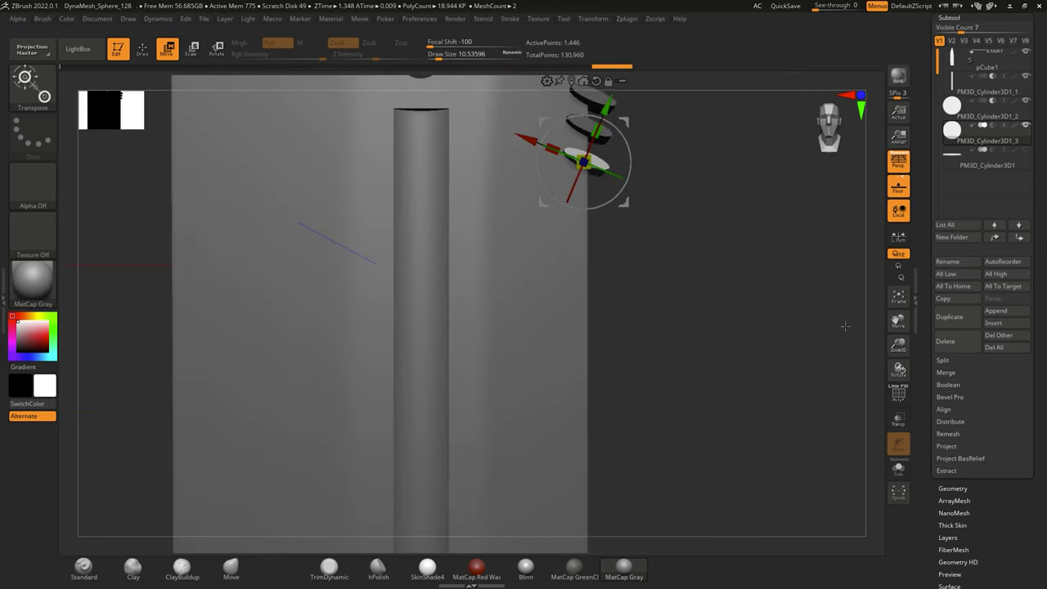
# Place several disc cutter copies down the blade spine to form serration notches.
pyautogui.moveTo(523, 137); pyautogui.dragTo(535, 250)
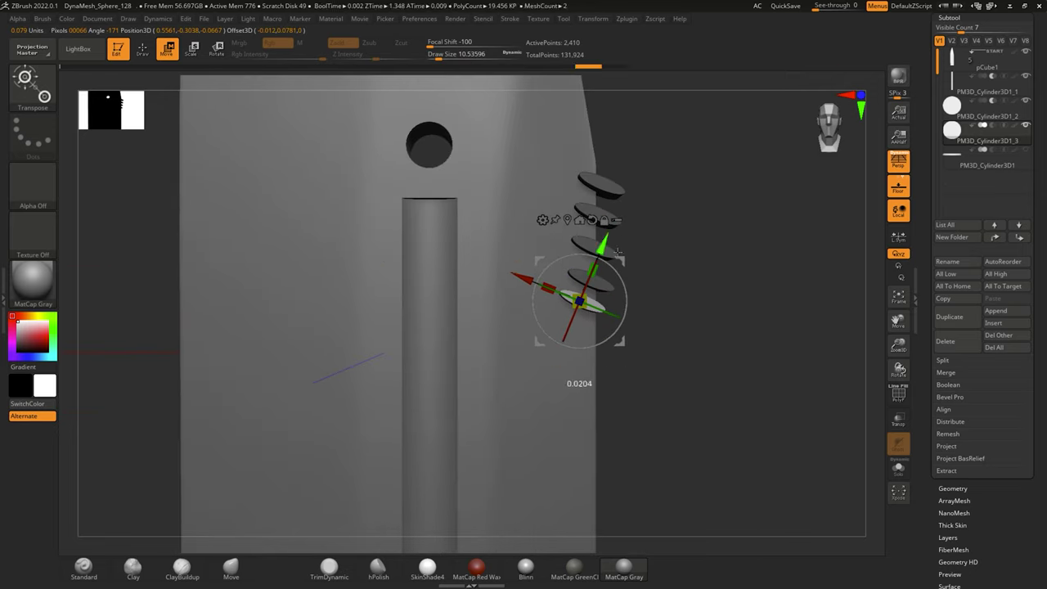
pyautogui.moveTo(537, 288)
pyautogui.mouseDown()
pyautogui.moveTo(493, 365)
pyautogui.moveTo(540, 416)
pyautogui.moveTo(778, 299)
pyautogui.moveTo(761, 356)
pyautogui.mouseUp()
pyautogui.keyDown('ctrl'); pyautogui.moveTo(587, 298); pyautogui.dragTo(559, 348); pyautogui.keyUp('ctrl')
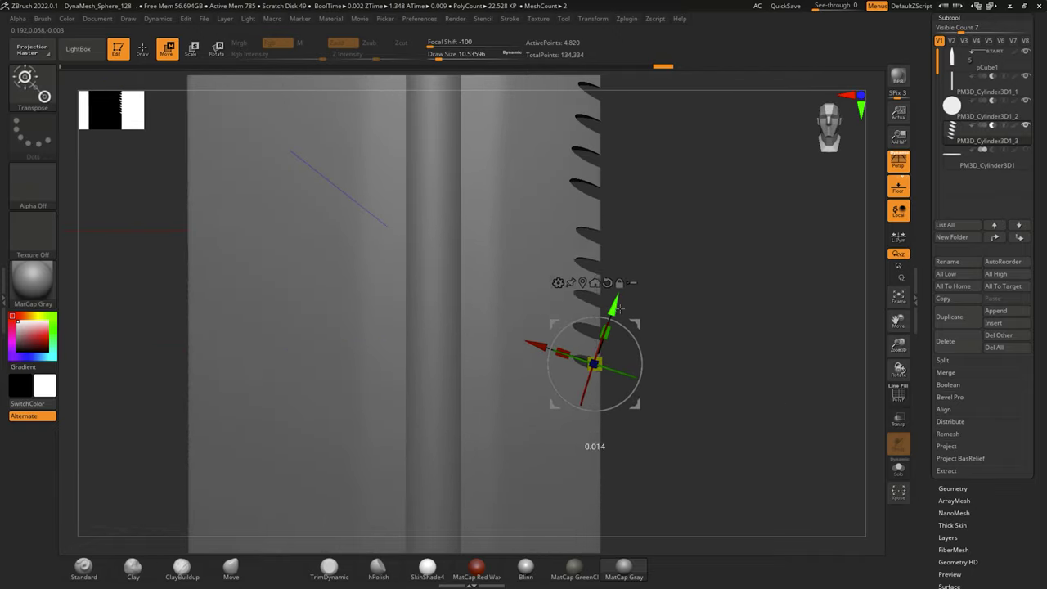
pyautogui.keyDown('ctrl'); pyautogui.moveTo(632, 345); pyautogui.dragTo(630, 235); pyautogui.keyUp('ctrl')
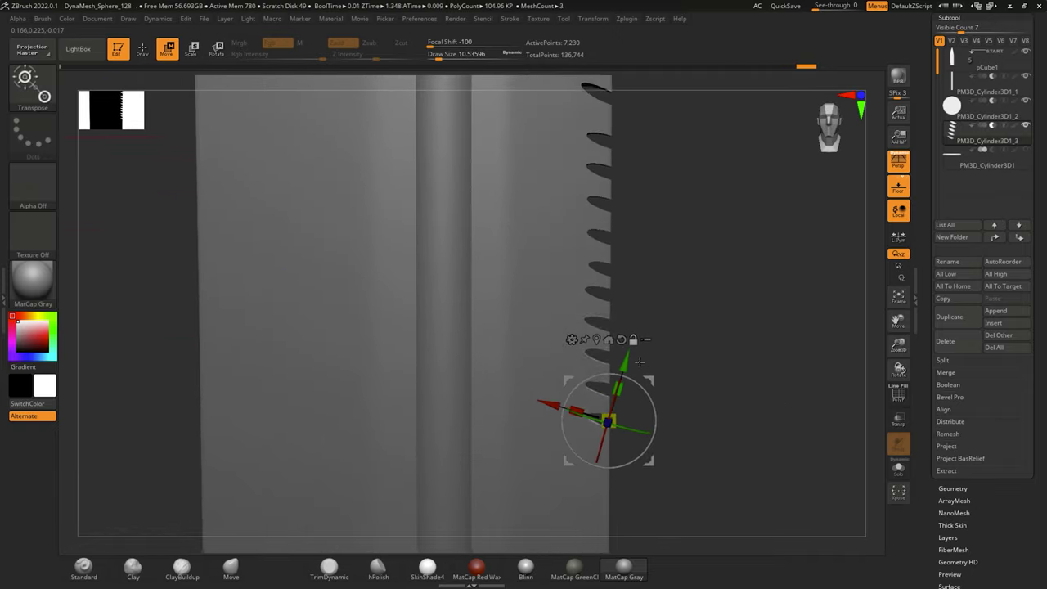
pyautogui.moveTo(639, 363); pyautogui.dragTo(691, 305)
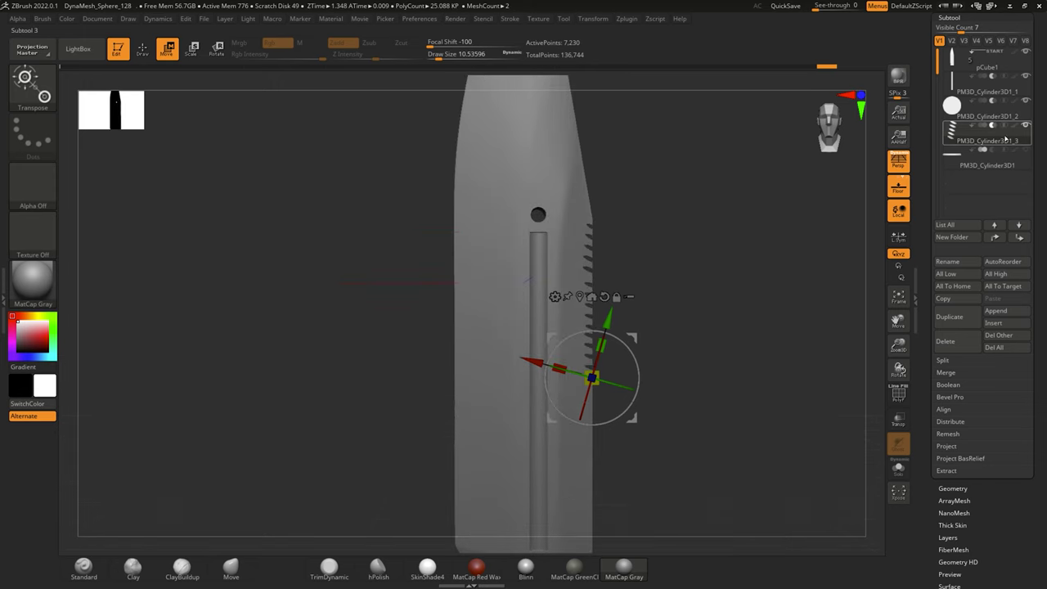
pyautogui.keyDown('alt'); pyautogui.moveTo(765, 365); pyautogui.dragTo(550, 242); pyautogui.keyUp('alt')
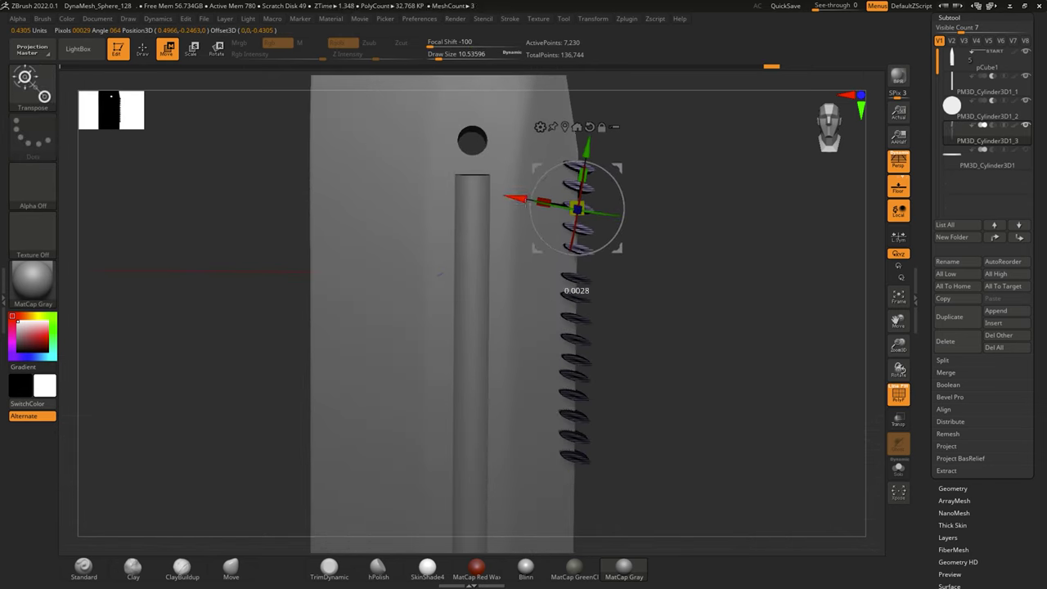
pyautogui.hotkey('ctrl', 'z')
pyautogui.press('q')
pyautogui.moveTo(638, 270)
pyautogui.mouseDown()
pyautogui.moveTo(744, 362)
pyautogui.moveTo(646, 250)
pyautogui.moveTo(693, 223)
pyautogui.mouseUp()
# Insert a cylinder, then a Sphereinder3D capsule into the blade's groove for the fuller.
pyautogui.click(993, 323)
pyautogui.click(697, 373)
pyautogui.press('w')
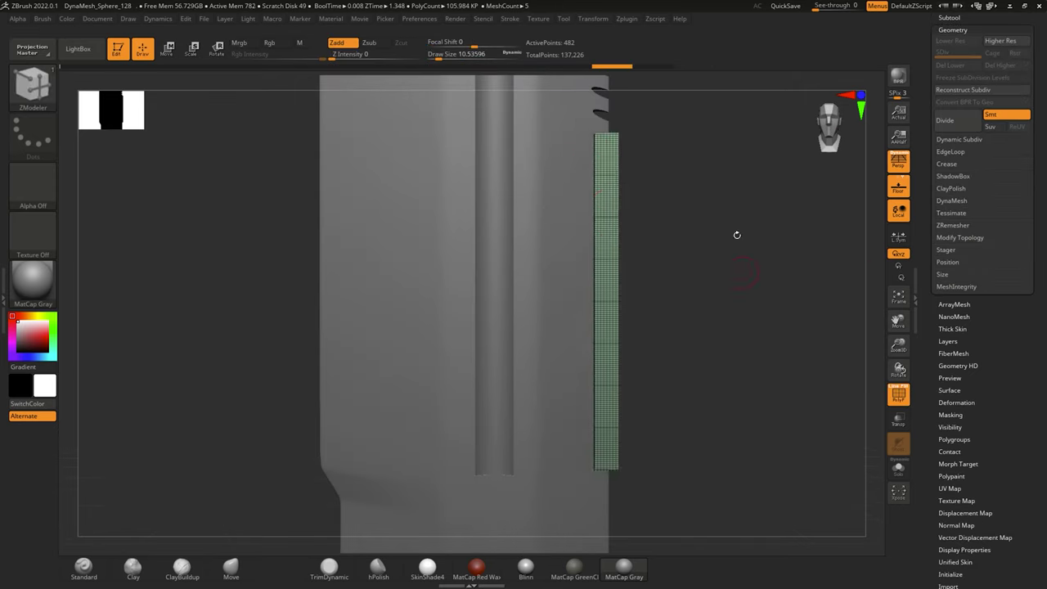
pyautogui.scroll(10, 737, 235)
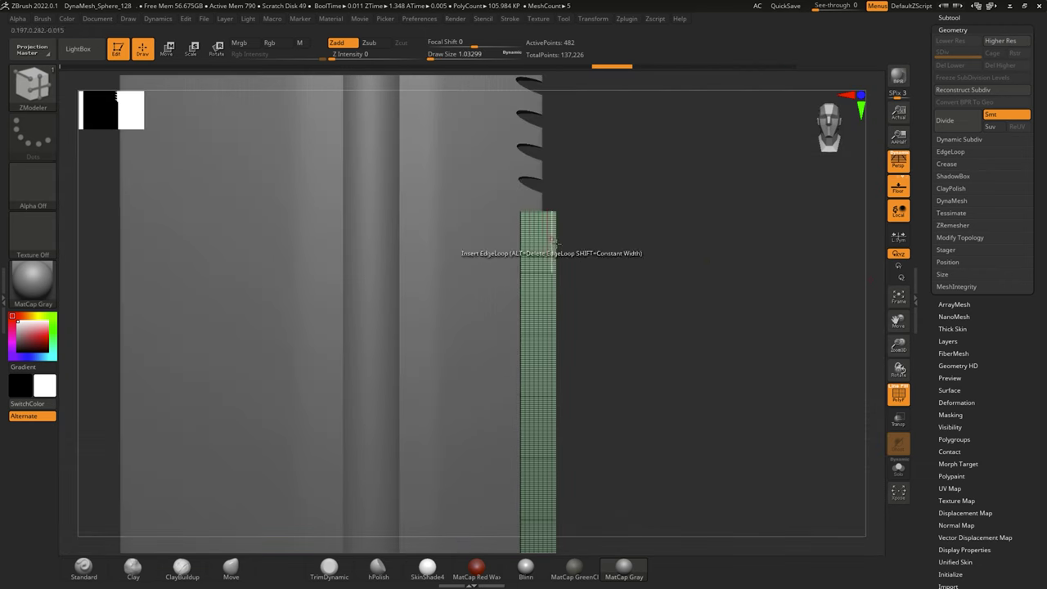
pyautogui.click(697, 406)
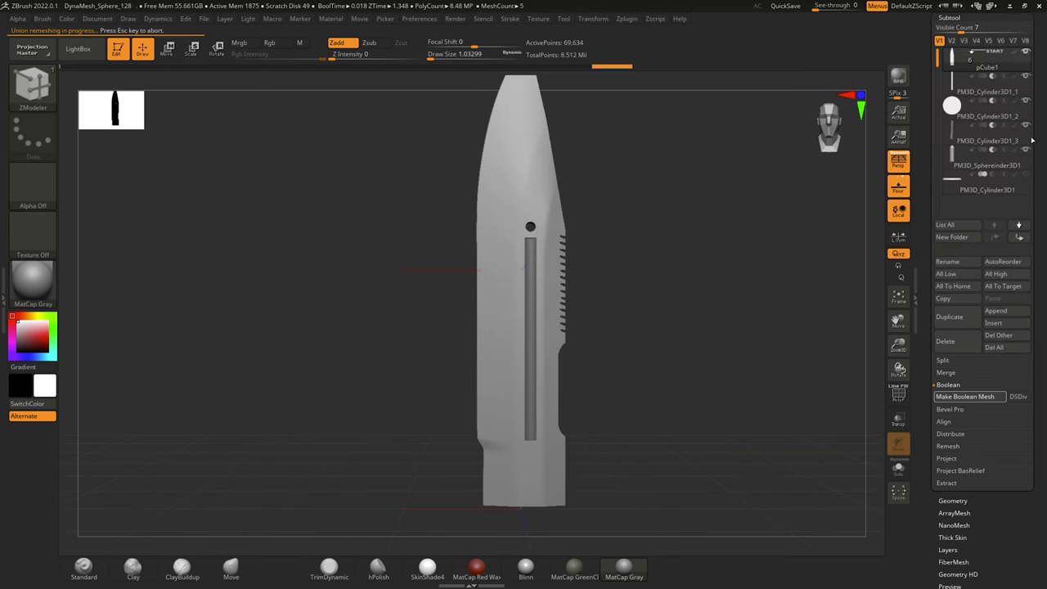
# Bake the cutters into one boolean mesh and raise the blade to SDiv 2.
pyautogui.click(898, 393)
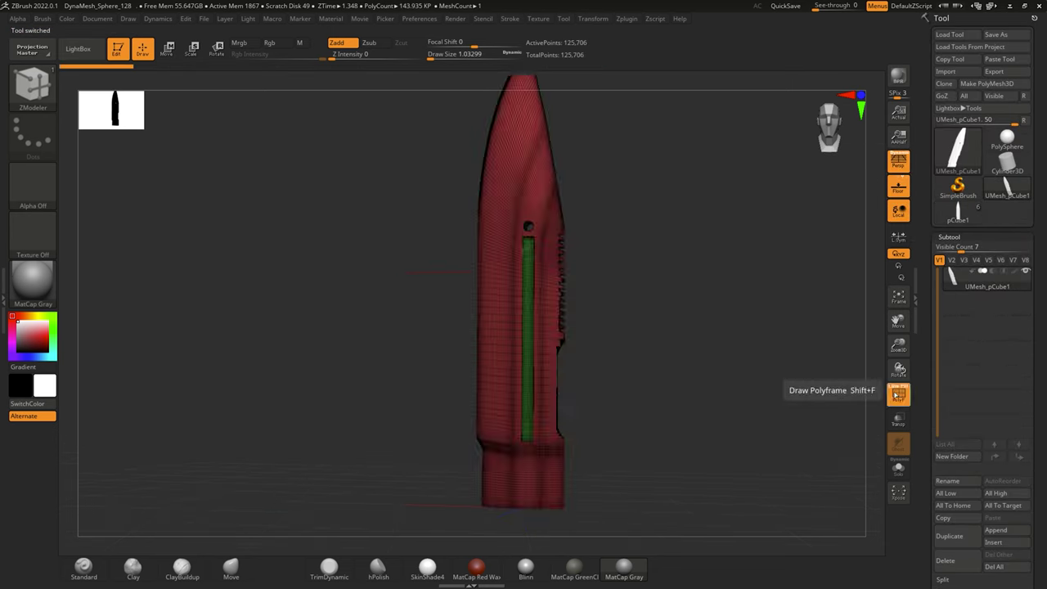
pyautogui.click(898, 393)
pyautogui.click(898, 393)
pyautogui.click(898, 393)
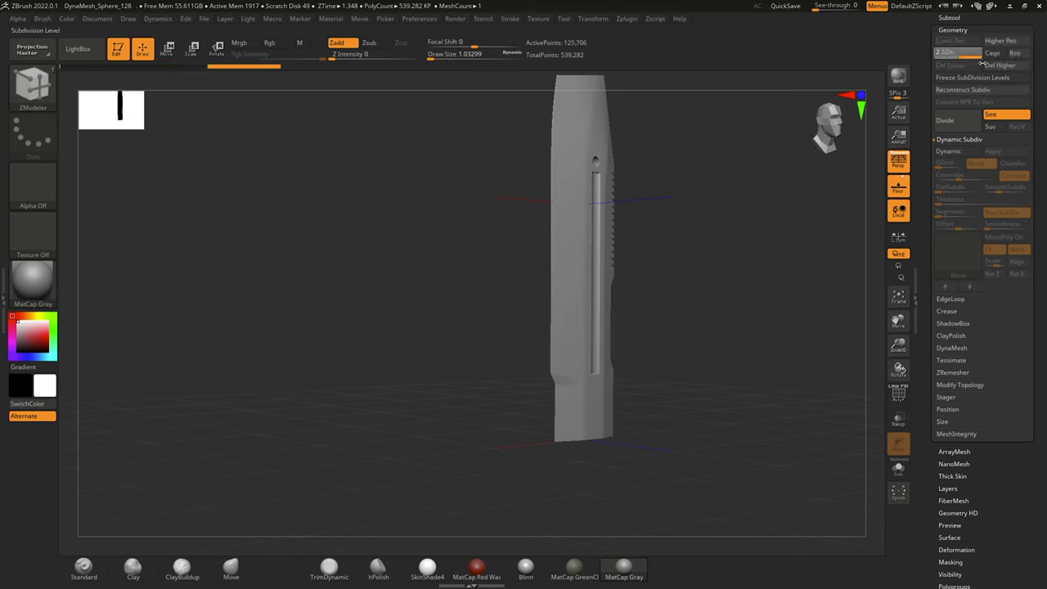
# Trim the blade's edges at SDiv 1 from the front view.
pyautogui.moveTo(815, 370); pyautogui.dragTo(678, 301)
pyautogui.press('t')
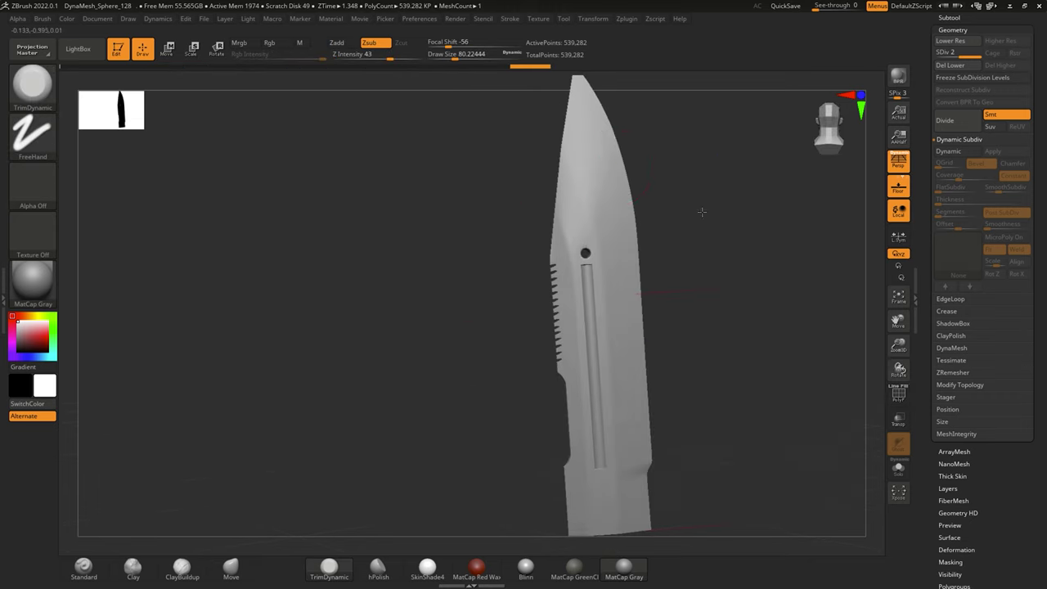
pyautogui.hotkey('shift', 'd')
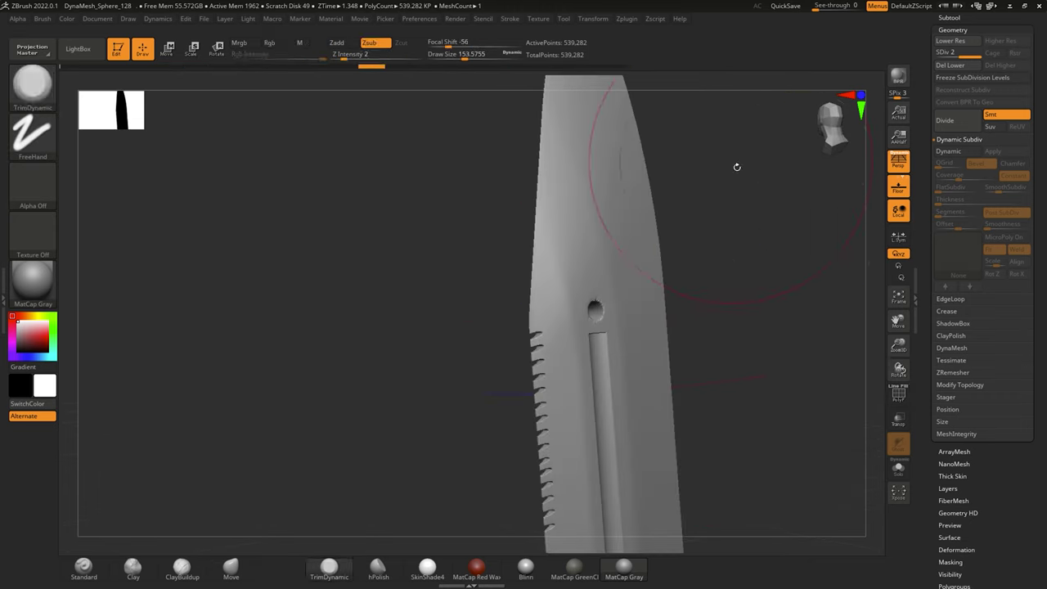
pyautogui.moveTo(736, 169)
pyautogui.keyDown('shift'); pyautogui.mouseDown()
pyautogui.moveTo(729, 323)
pyautogui.moveTo(697, 250)
pyautogui.mouseUp(); pyautogui.keyUp('shift')
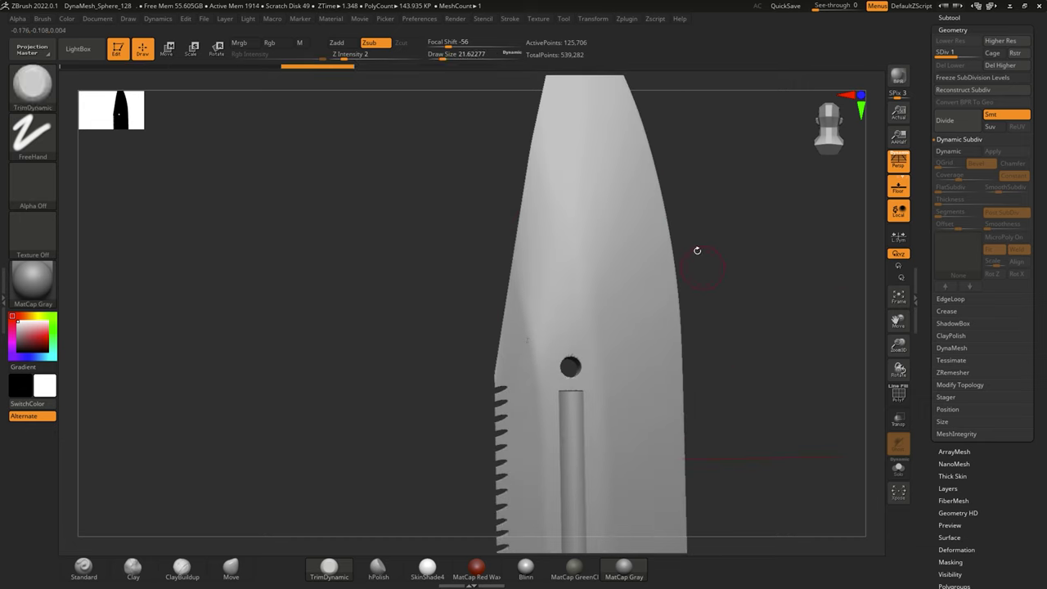
pyautogui.moveTo(531, 317); pyautogui.dragTo(694, 182)
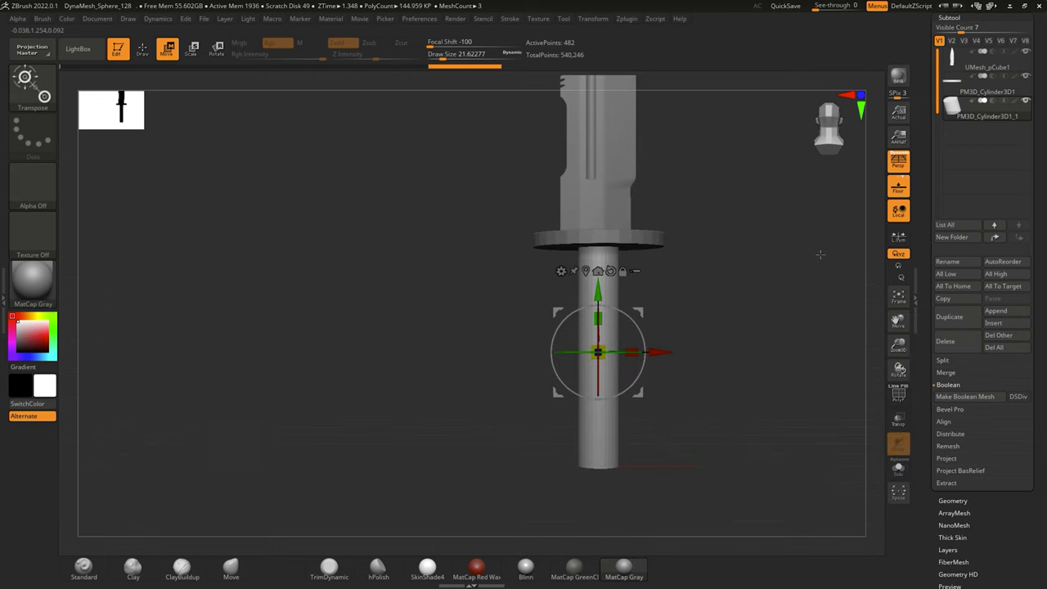
# Select the handle cylinder subtool, show its PolyF wireframe, and subdivide it for finer detail.
pyautogui.click(27, 95)
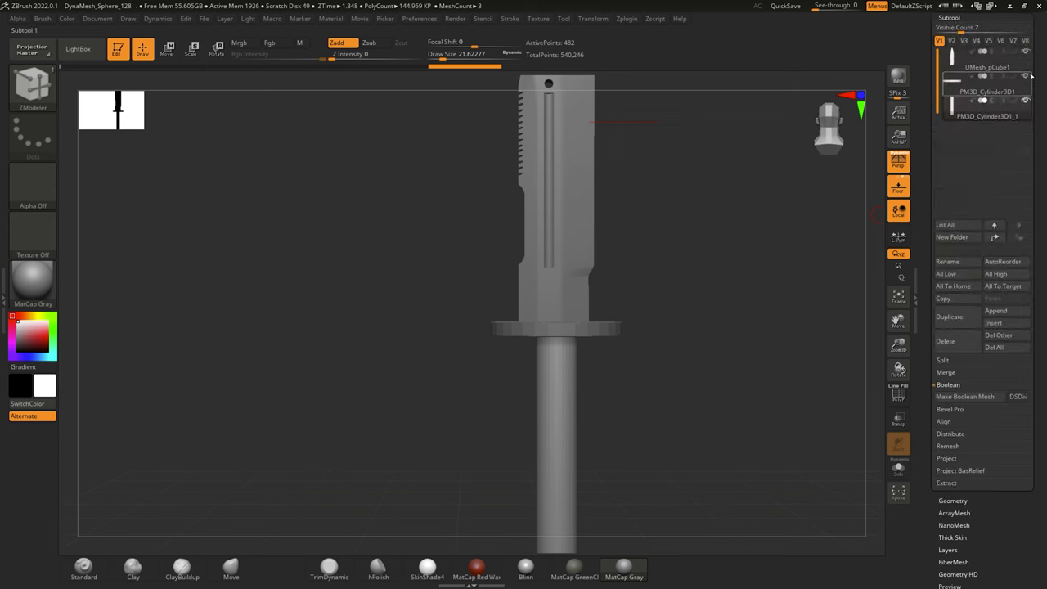
pyautogui.click(898, 394)
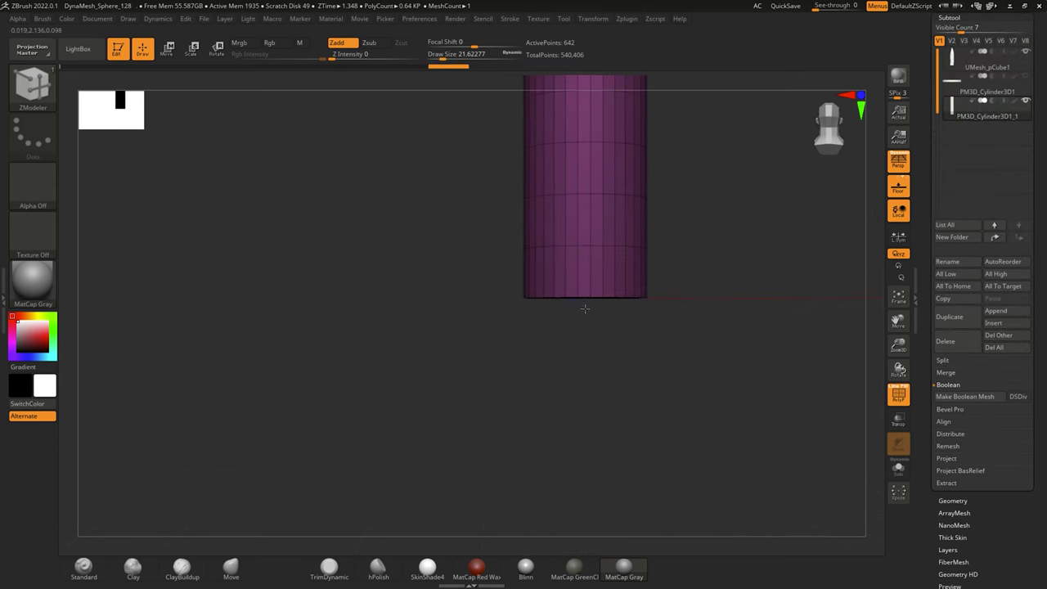
pyautogui.click(953, 501)
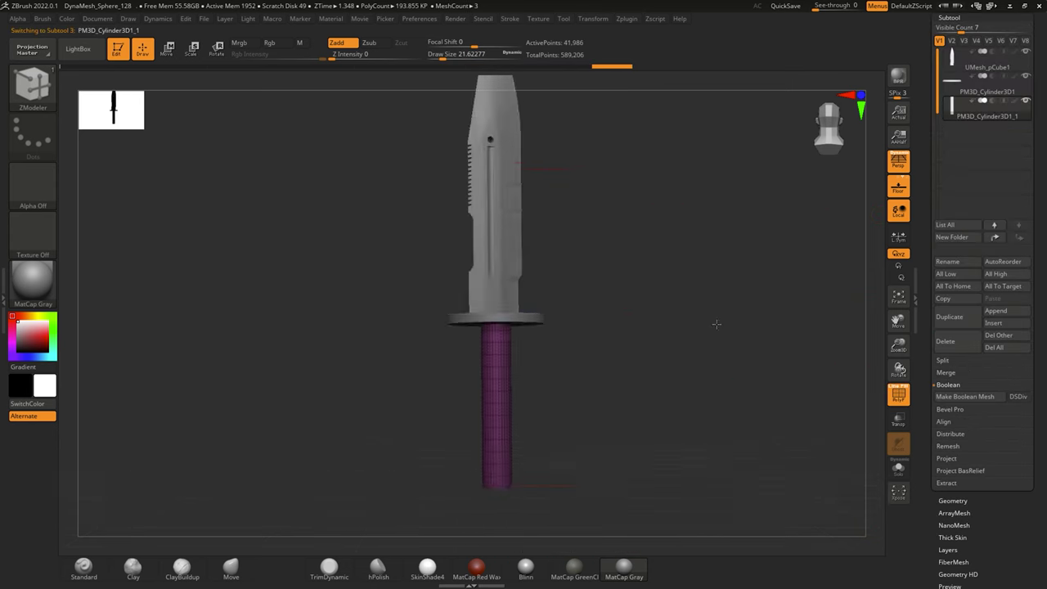
pyautogui.click(956, 122)
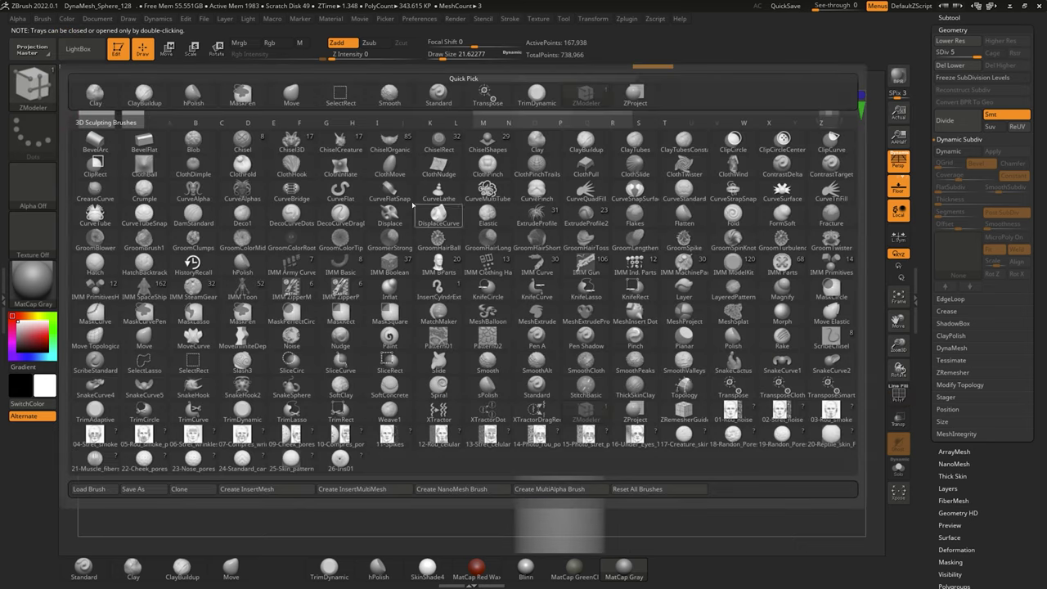
# Carve ribbed grip bands into the handle with DamStandard and radial symmetry.
pyautogui.click(509, 18)
pyautogui.click(592, 18)
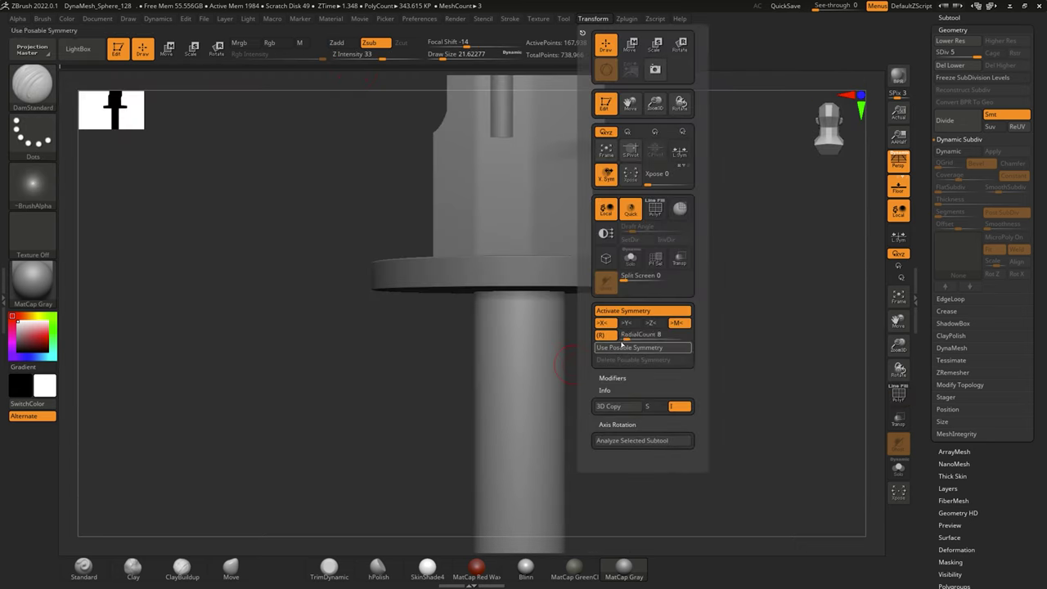
pyautogui.moveTo(627, 292)
pyautogui.mouseDown()
pyautogui.moveTo(567, 358)
pyautogui.moveTo(560, 296)
pyautogui.moveTo(668, 324)
pyautogui.moveTo(597, 415)
pyautogui.moveTo(608, 369)
pyautogui.moveTo(549, 264)
pyautogui.moveTo(560, 272)
pyautogui.moveTo(531, 419)
pyautogui.moveTo(491, 72)
pyautogui.mouseUp()
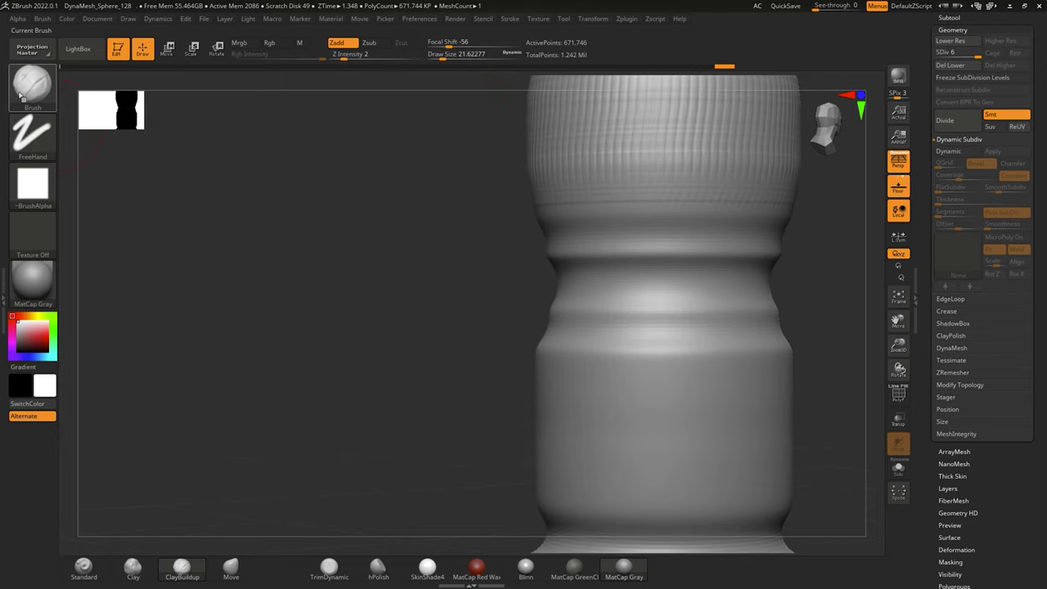
pyautogui.moveTo(683, 388)
pyautogui.keyDown('alt'); pyautogui.mouseDown()
pyautogui.moveTo(854, 257)
pyautogui.moveTo(795, 428)
pyautogui.moveTo(609, 208)
pyautogui.moveTo(743, 355)
pyautogui.moveTo(561, 269)
pyautogui.moveTo(544, 421)
pyautogui.moveTo(626, 365)
pyautogui.moveTo(783, 423)
pyautogui.moveTo(720, 434)
pyautogui.mouseUp(); pyautogui.keyUp('alt')
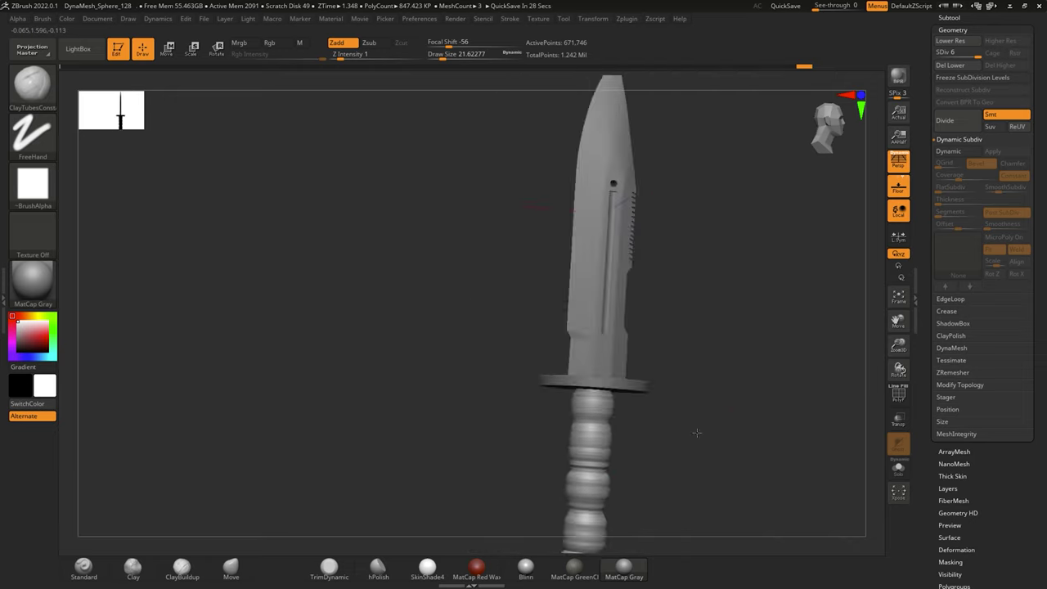
# Merge the visible blade, guard and handle subtools with MergeVisible, then reselect the original tool.
pyautogui.click(949, 17)
pyautogui.click(954, 489)
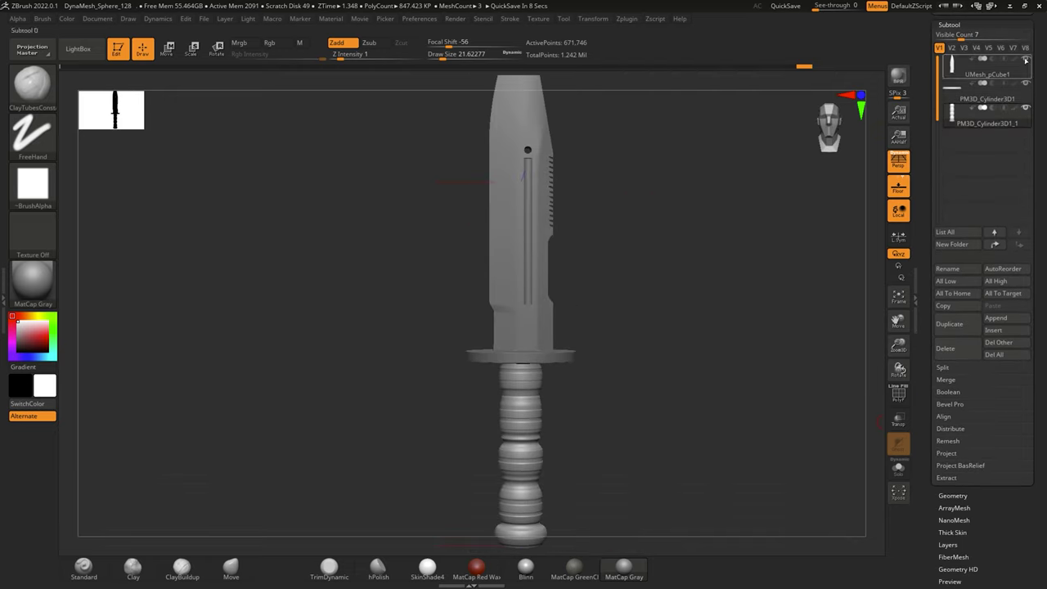
pyautogui.click(1006, 91)
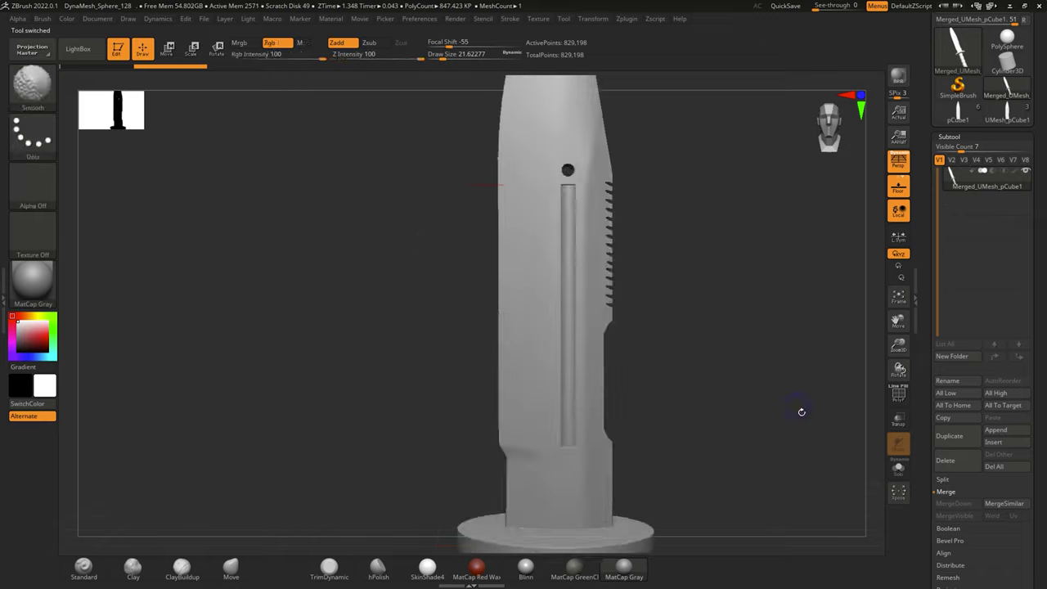
# Export the knife as an FBX file and confirm the save.
pyautogui.click(456, 18)
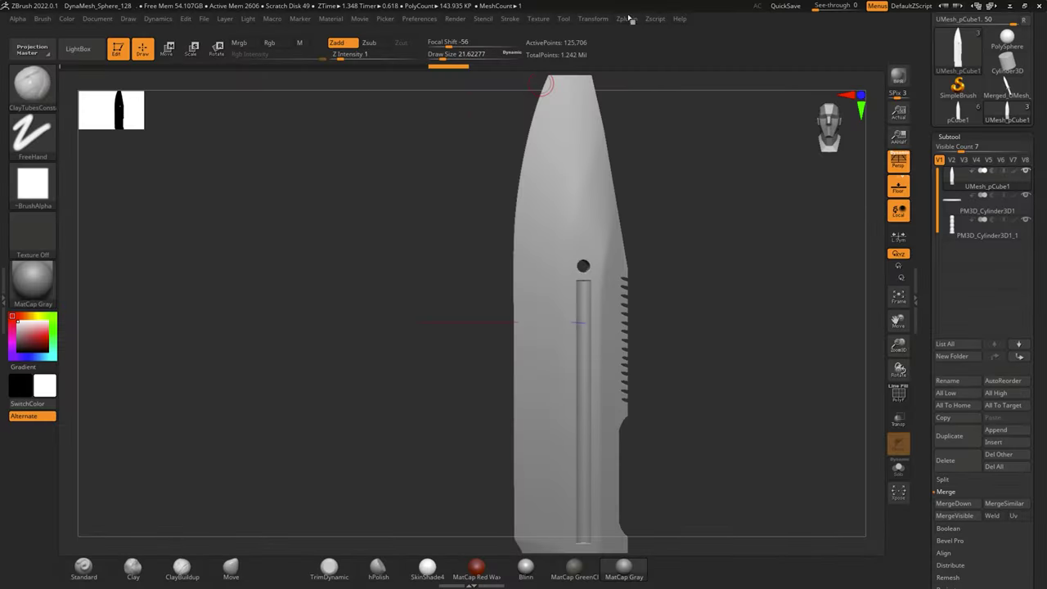
pyautogui.click(677, 242)
pyautogui.press('Return')
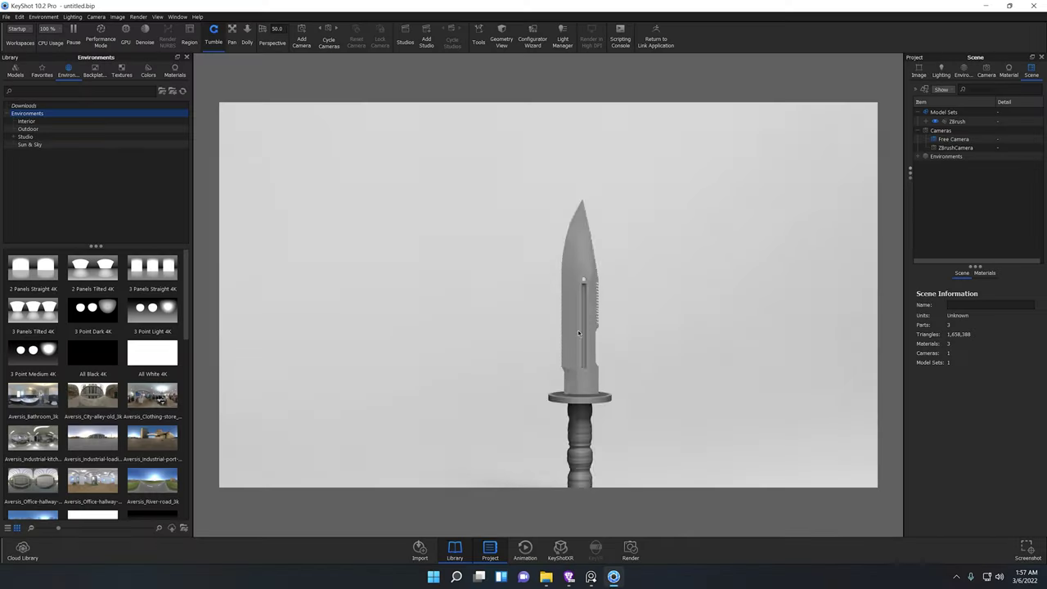
# Light the scene with the clothing-store environment and apply black anodized metal to the knife.
pyautogui.doubleClick(153, 395)
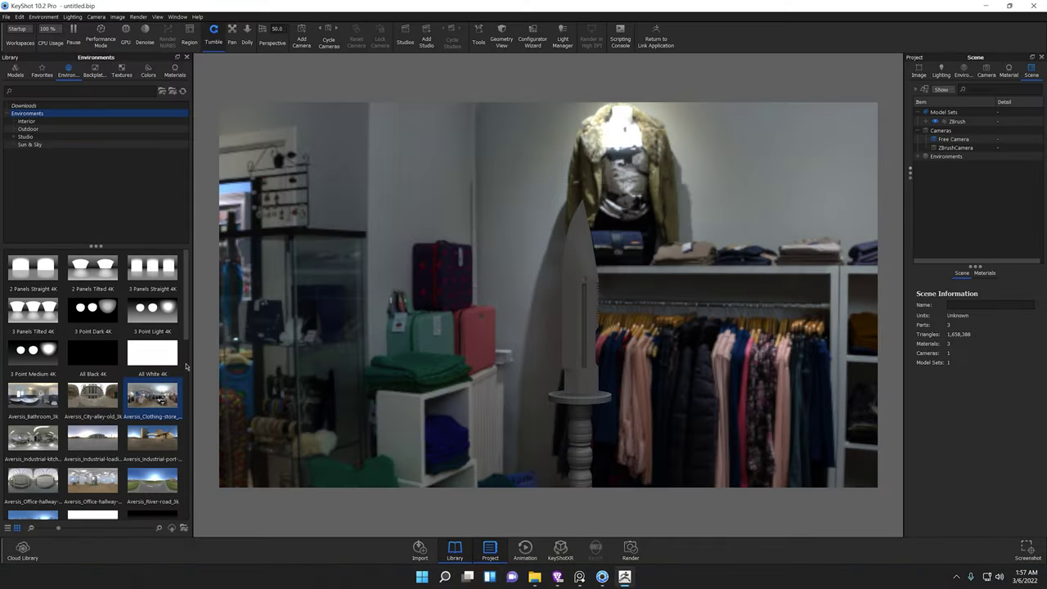
pyautogui.click(175, 71)
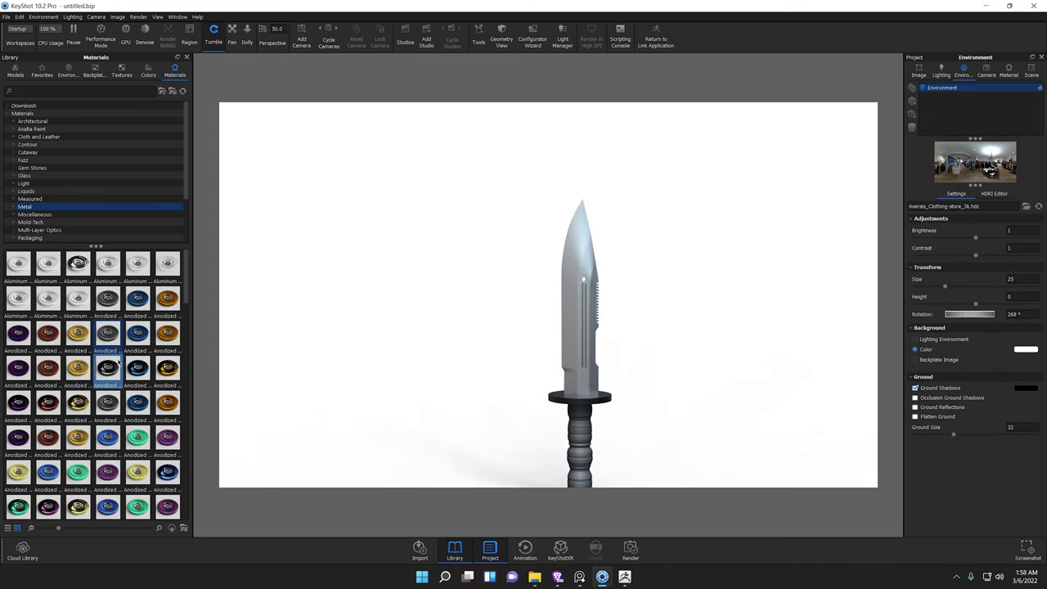
pyautogui.moveTo(107, 402); pyautogui.dragTo(613, 369)
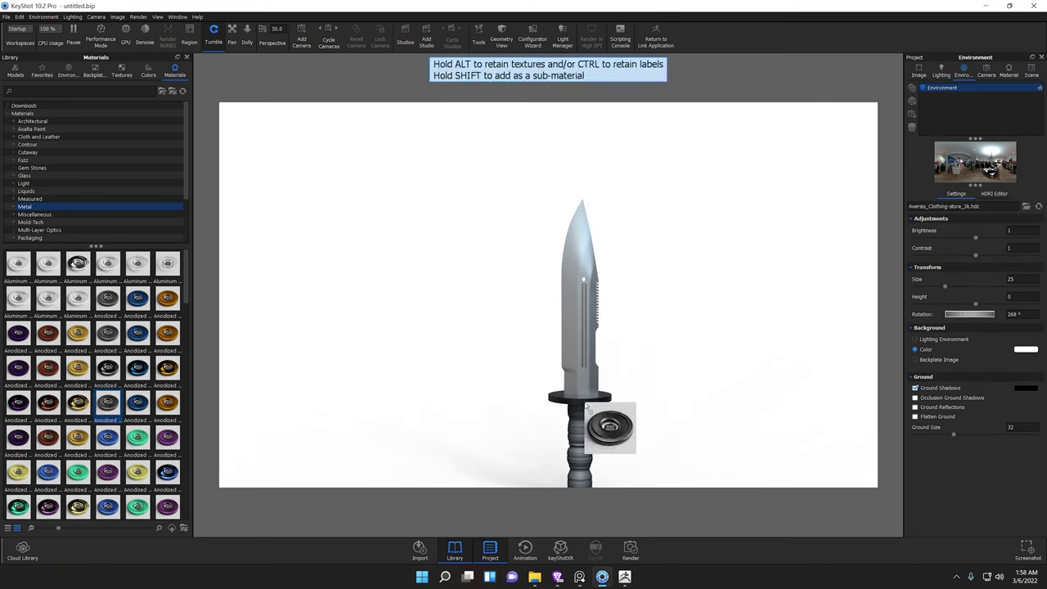
pyautogui.click(612, 305)
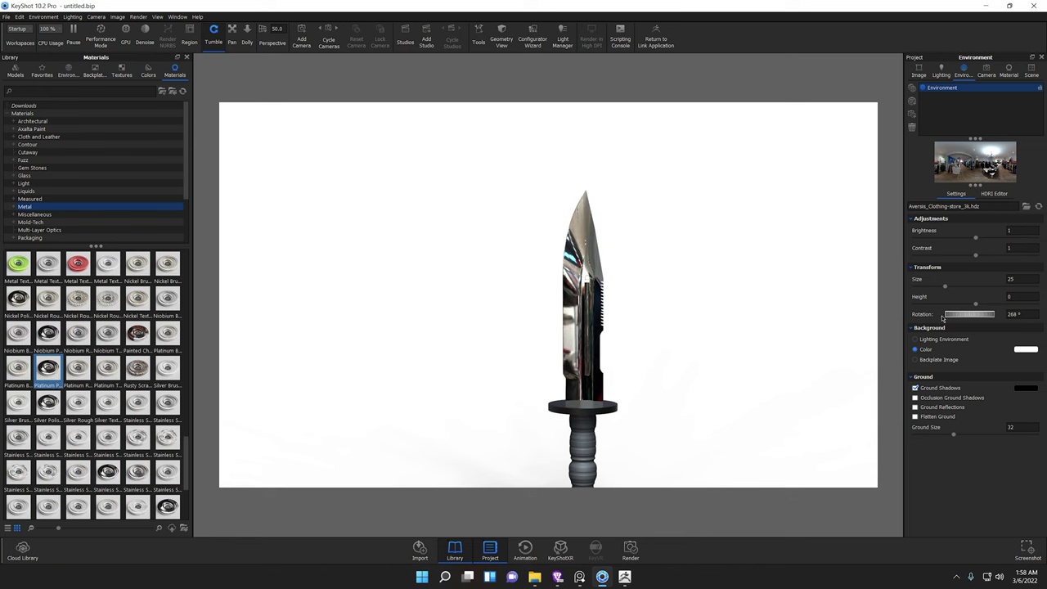
# Raise environment brightness to 1.98 and contrast to 1.36, then start the final render.
pyautogui.moveTo(975, 255); pyautogui.dragTo(998, 255)
pyautogui.moveTo(975, 237); pyautogui.dragTo(1036, 238)
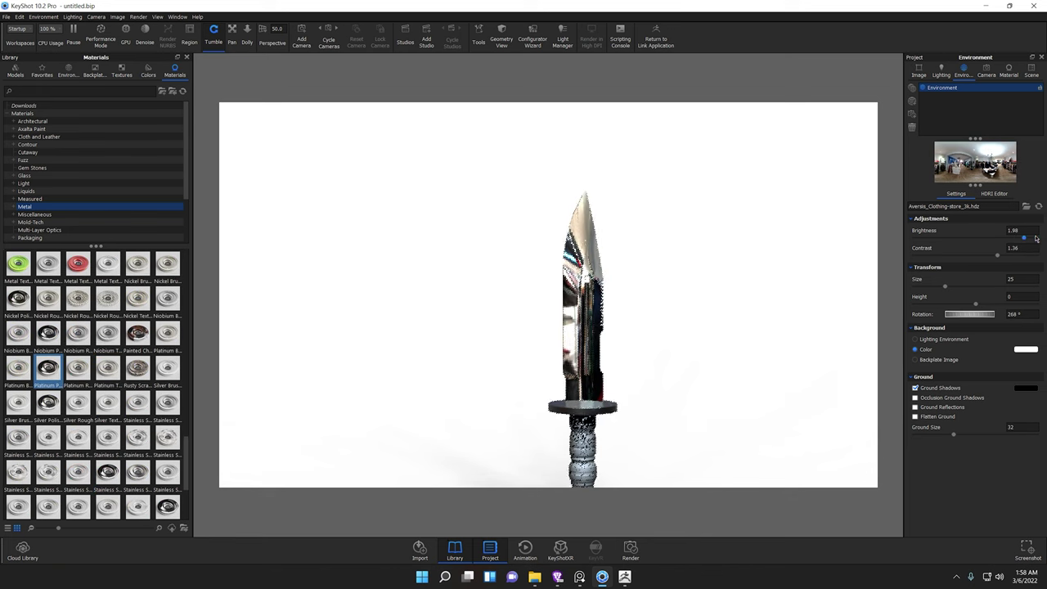
pyautogui.scroll(-3, 627, 401)
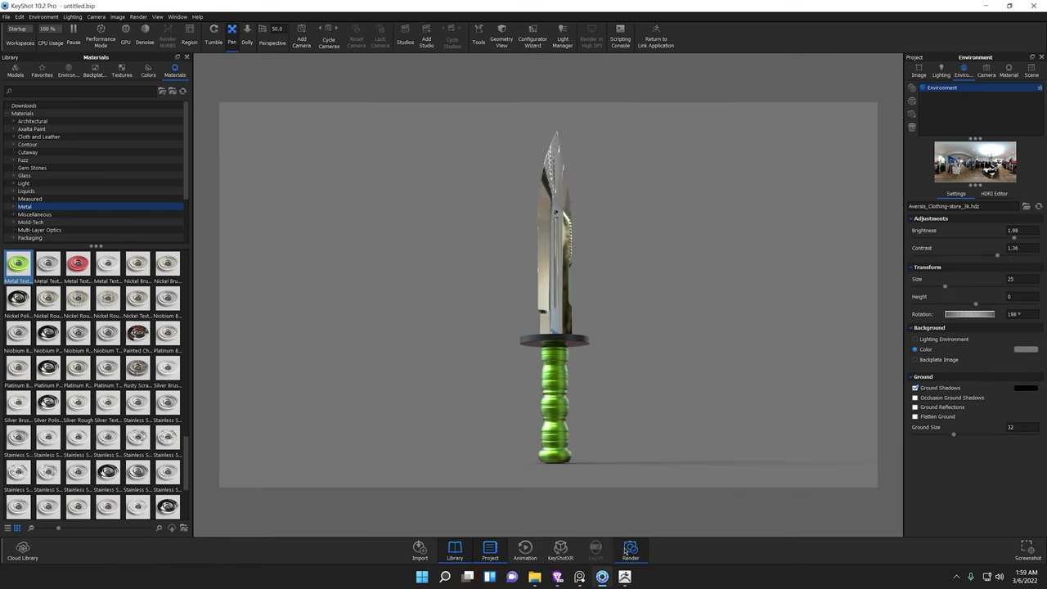
pyautogui.click(627, 550)
pyautogui.click(715, 434)
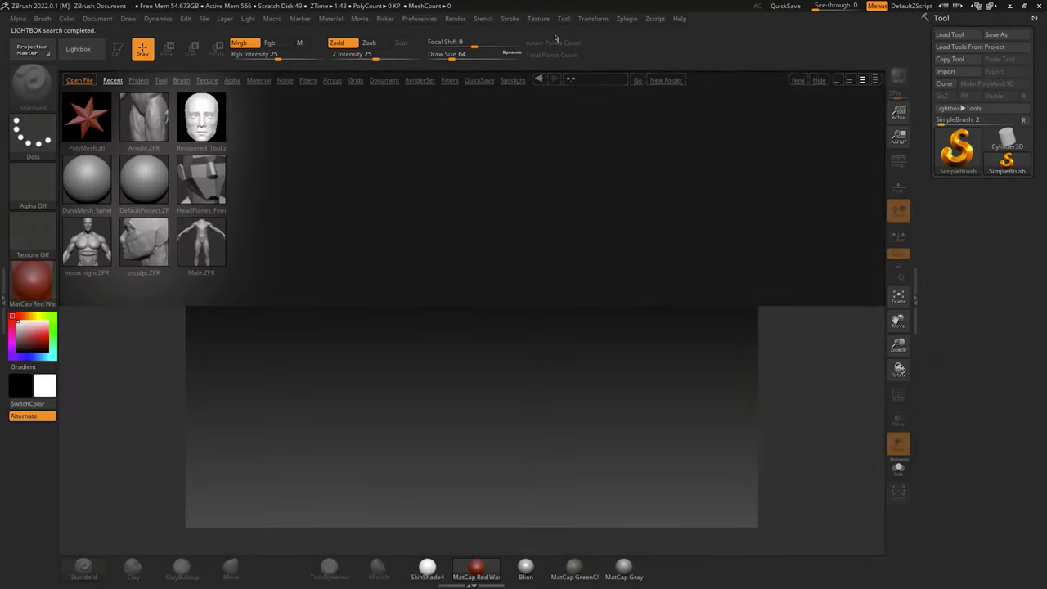
# Let the 7680 x 4494 knife render progress in the output window.
pyautogui.scroll(-5, 540, 304)
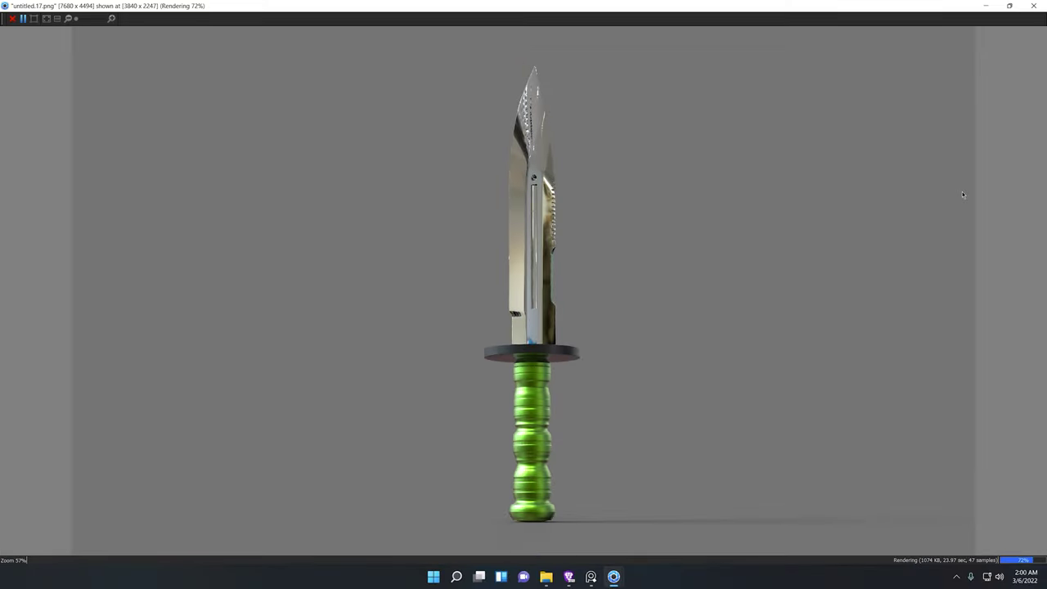